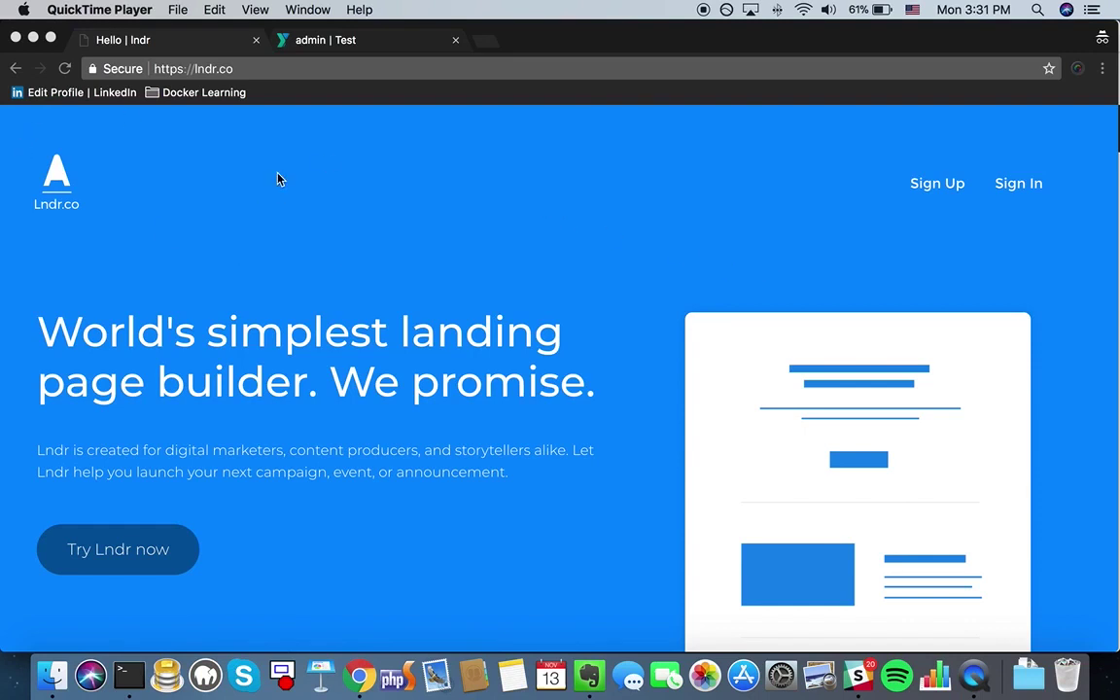
Step: Bring the browser forward, glance at the Lndr sign-up page, and return to the homepage
click(258, 70)
click(377, 263)
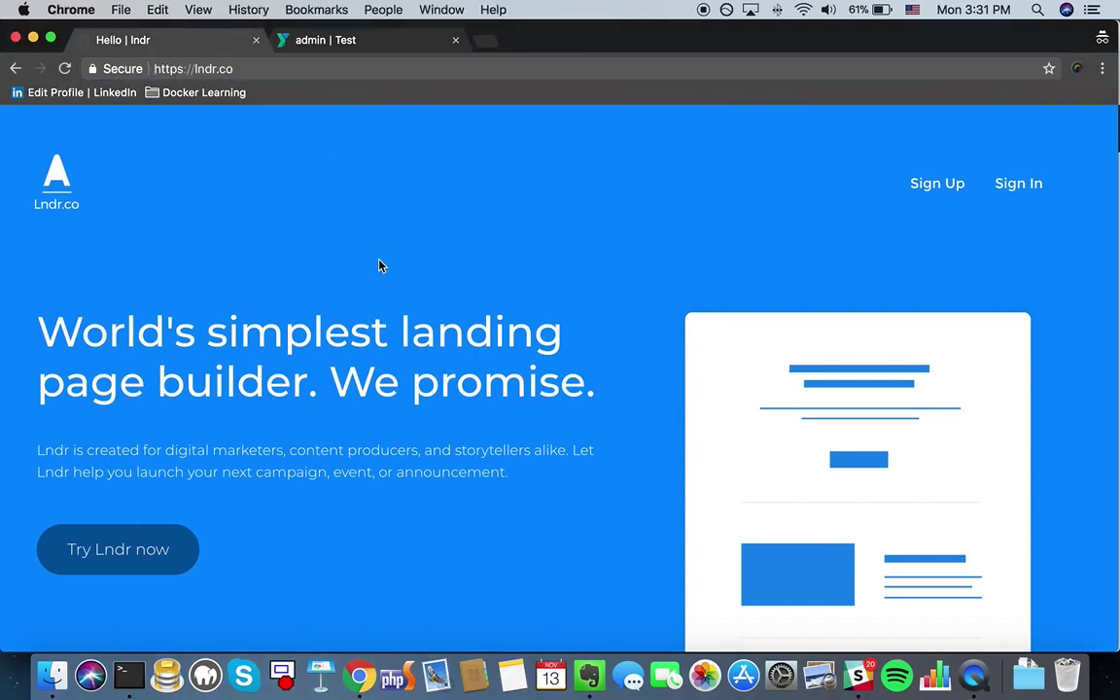
click(940, 191)
scroll(360, 389, down, 3)
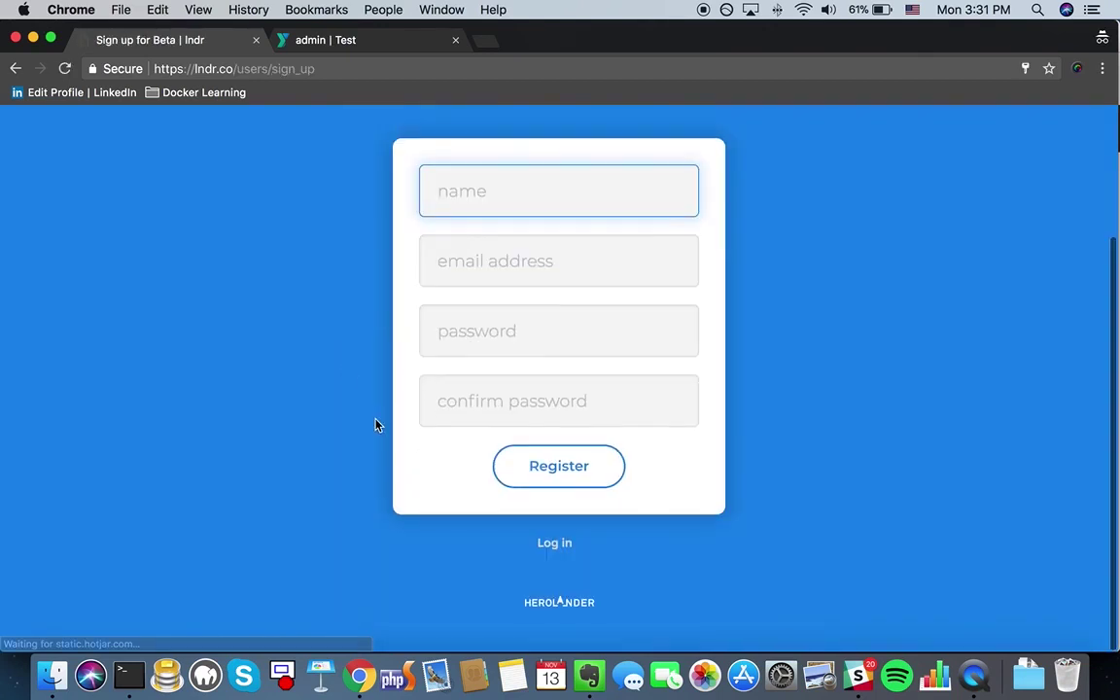
scroll(377, 425, up, 3)
click(15, 69)
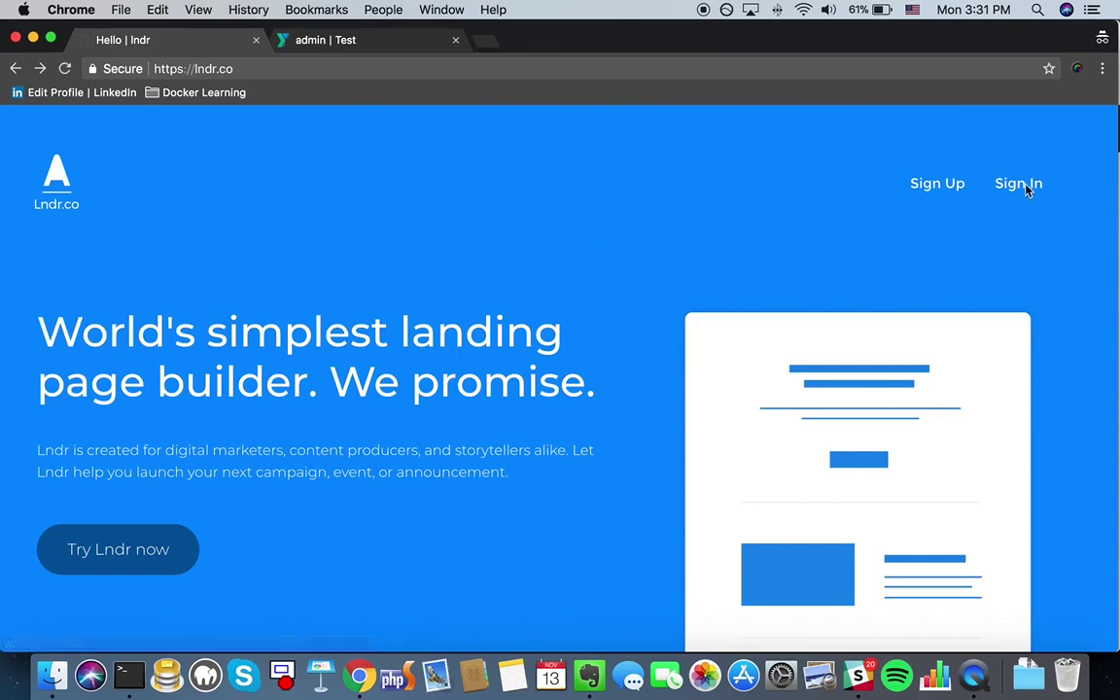
Step: Sign in to Lndr with the saved email address and the account password
click(1023, 187)
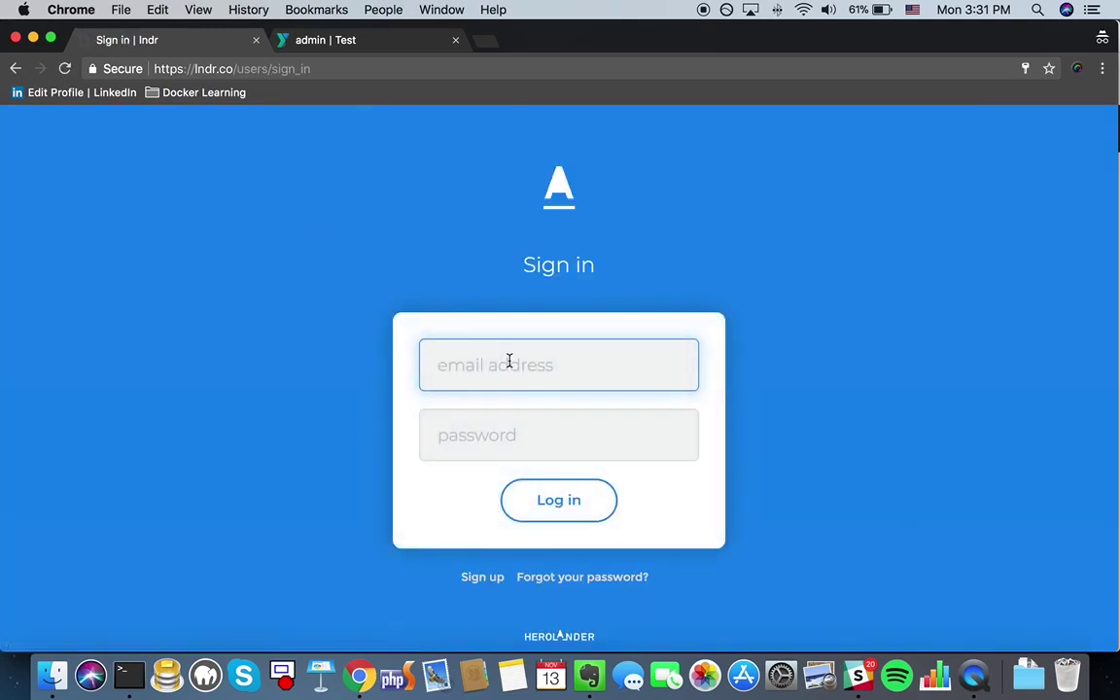
text(xiao)
click(517, 407)
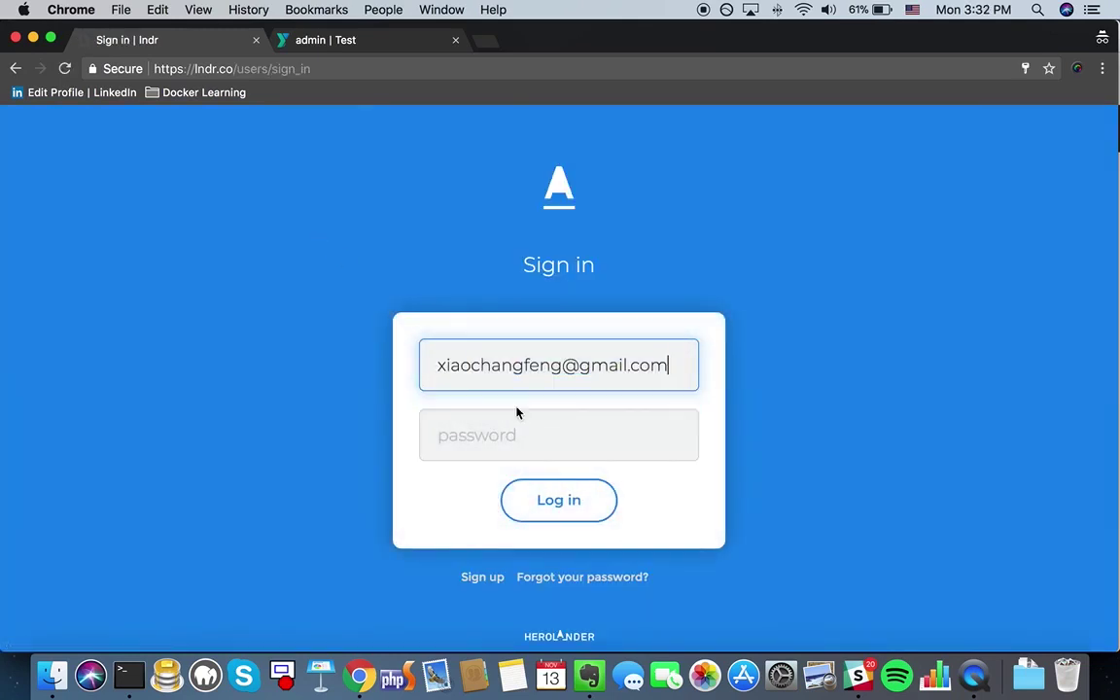
click(507, 436)
text(•••)
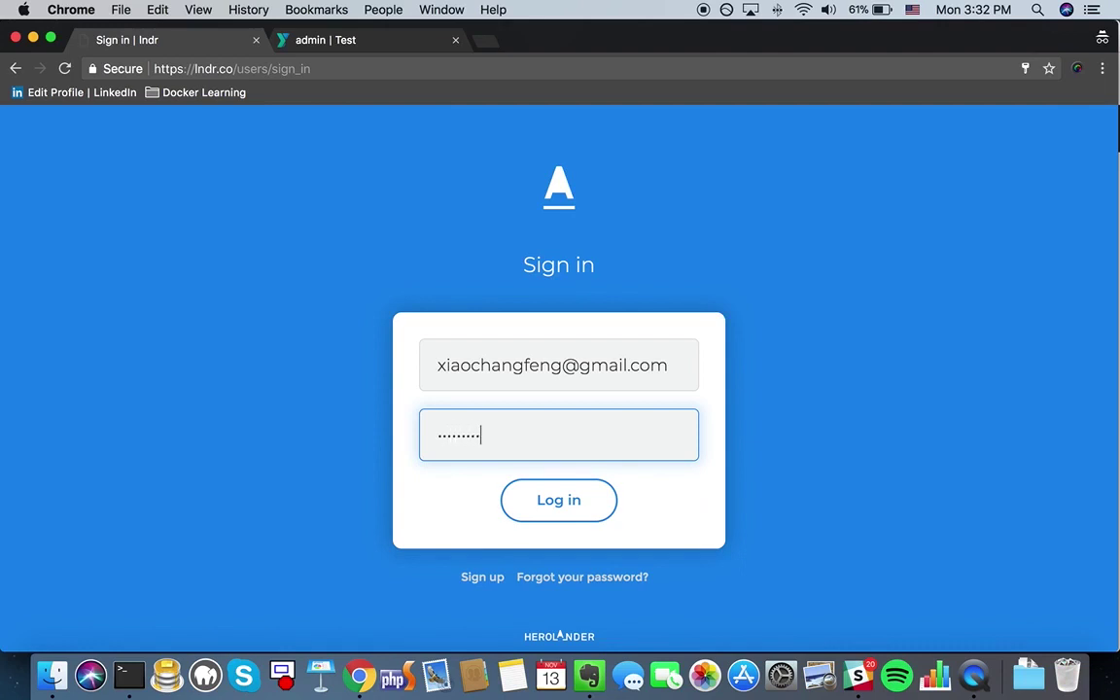
key(Return)
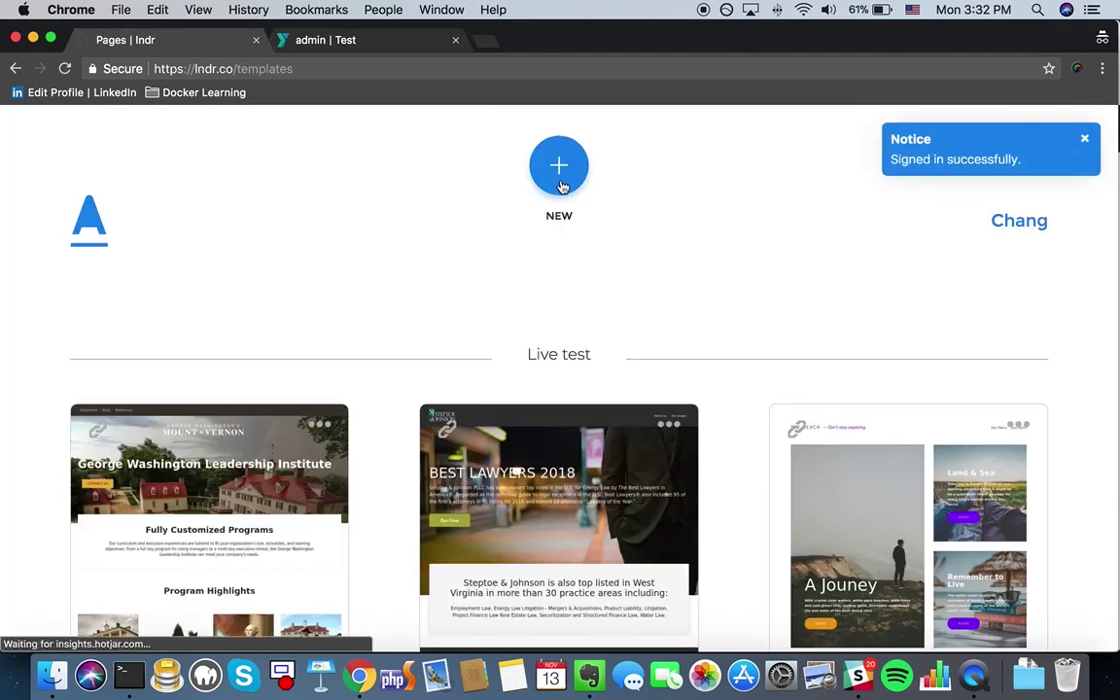
Step: Start a new page, skim the Custom and Starter templates, then go back to the pages list
click(561, 184)
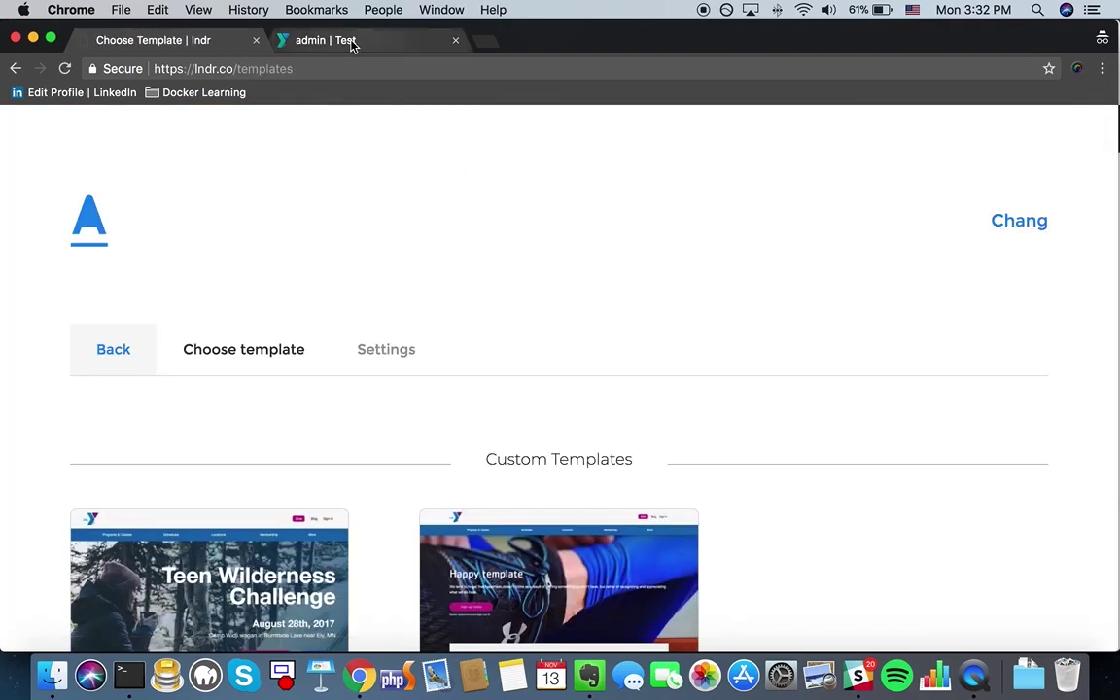
scroll(289, 232, down, 5)
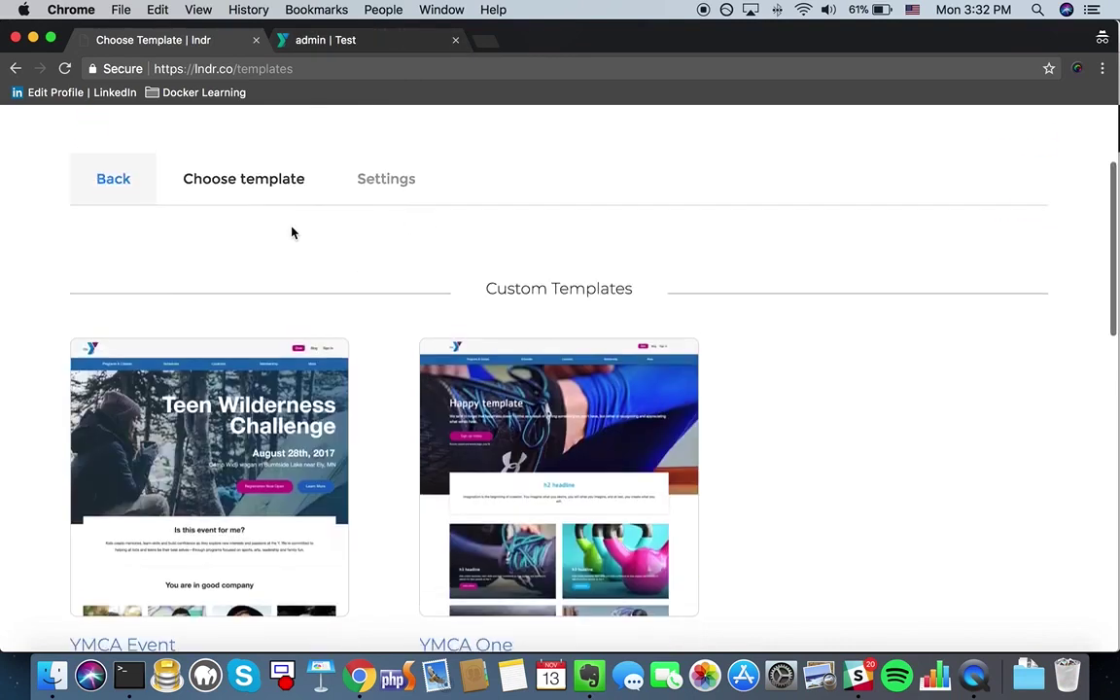
scroll(292, 232, up, 5)
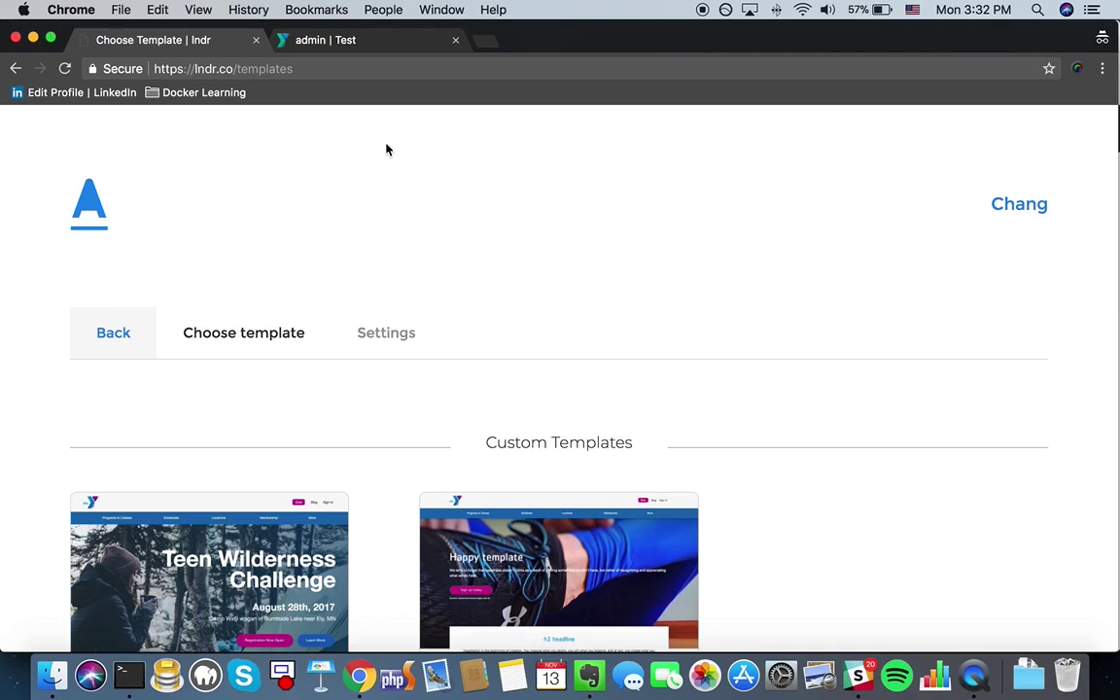
scroll(468, 322, down, 1)
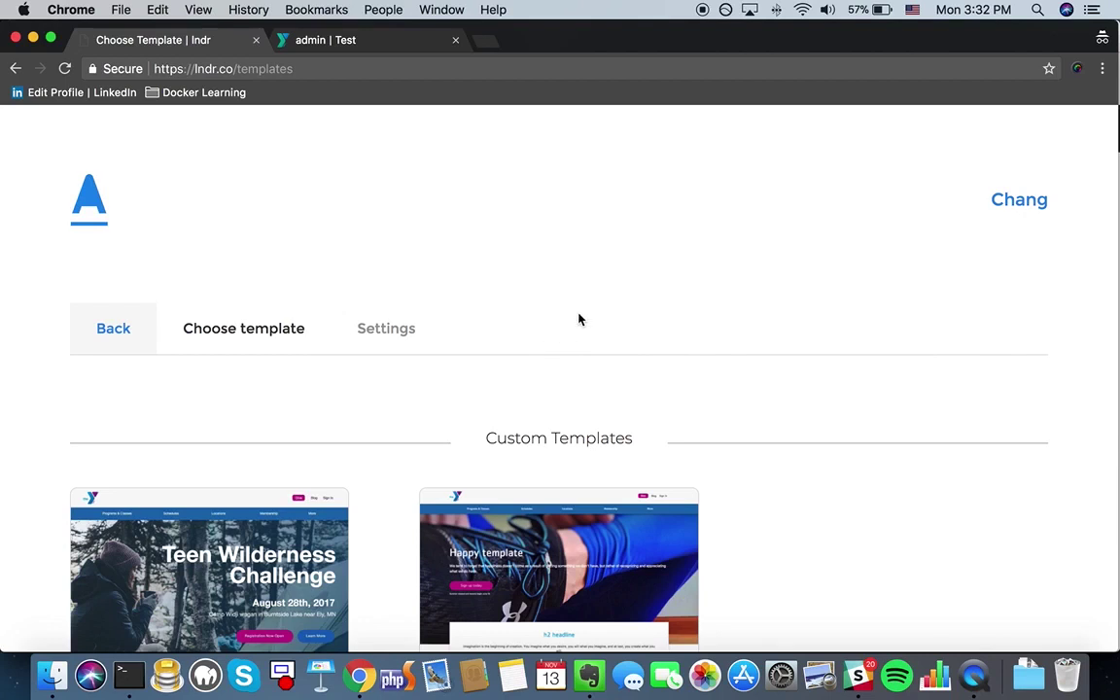
click(16, 68)
Step: Start a new page again and browse the YMCA Event, YMCA One and starter templates
click(565, 180)
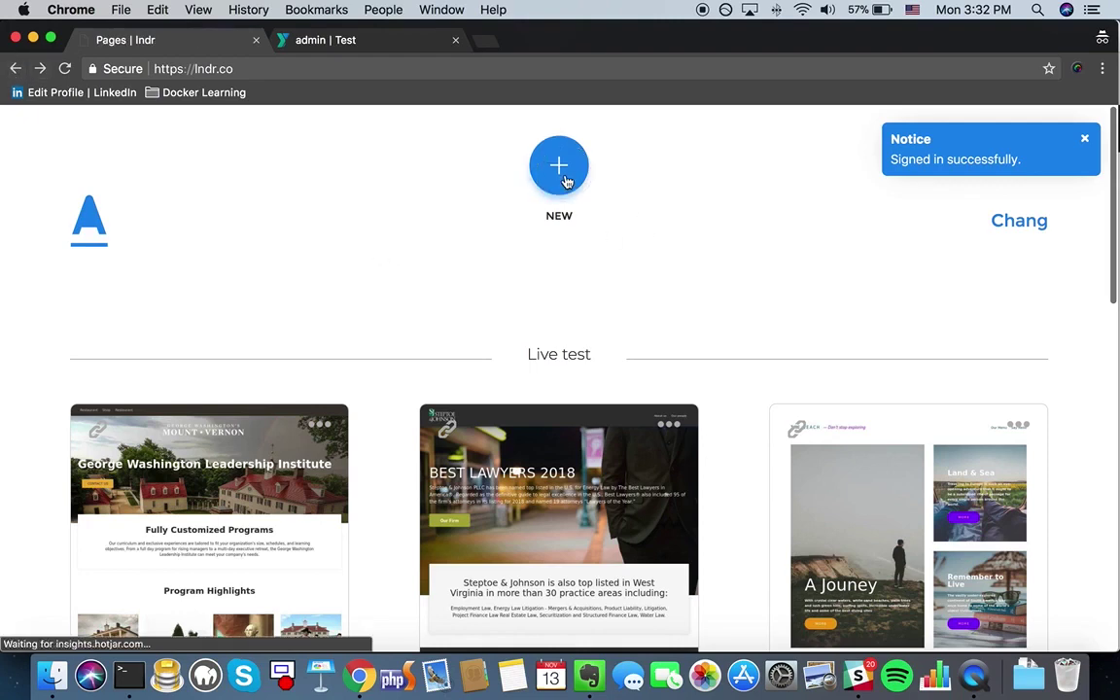
scroll(544, 291, down, 3)
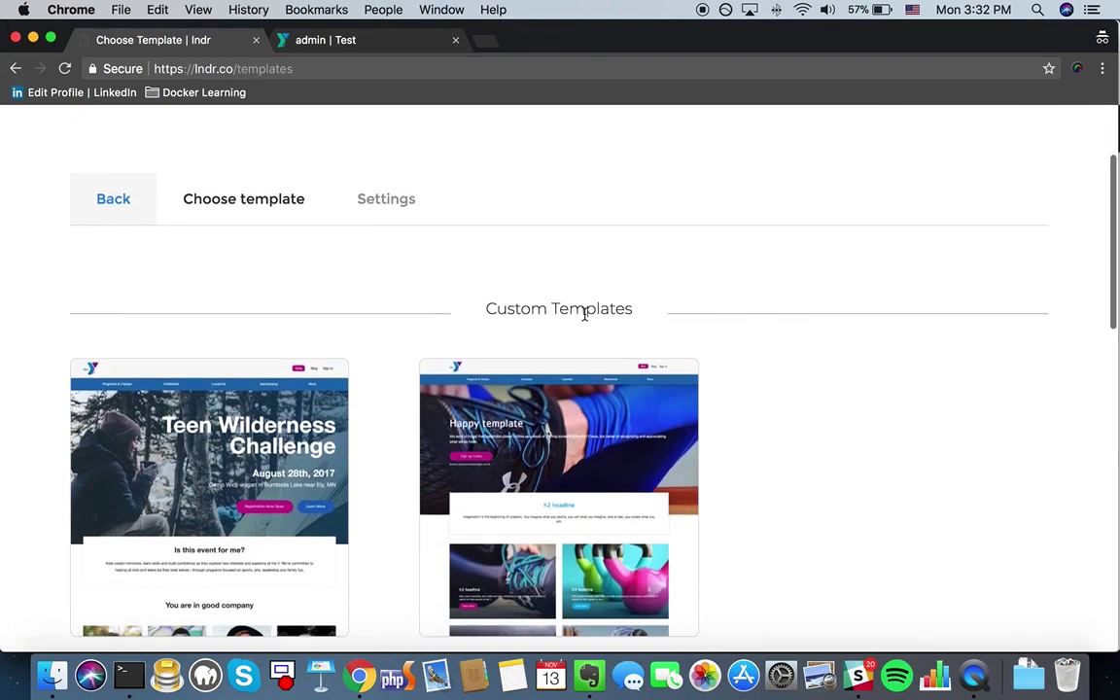
scroll(584, 313, down, 2)
scroll(135, 337, down, 2)
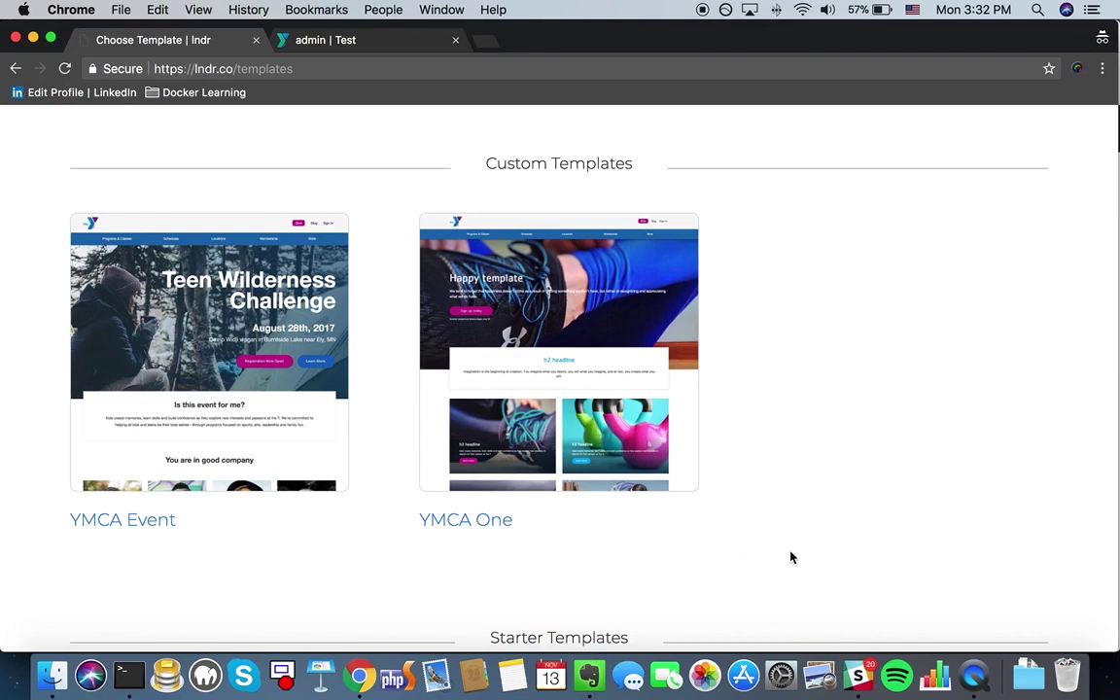
scroll(791, 557, down, 1)
scroll(791, 557, down, 10)
scroll(790, 557, up, 8)
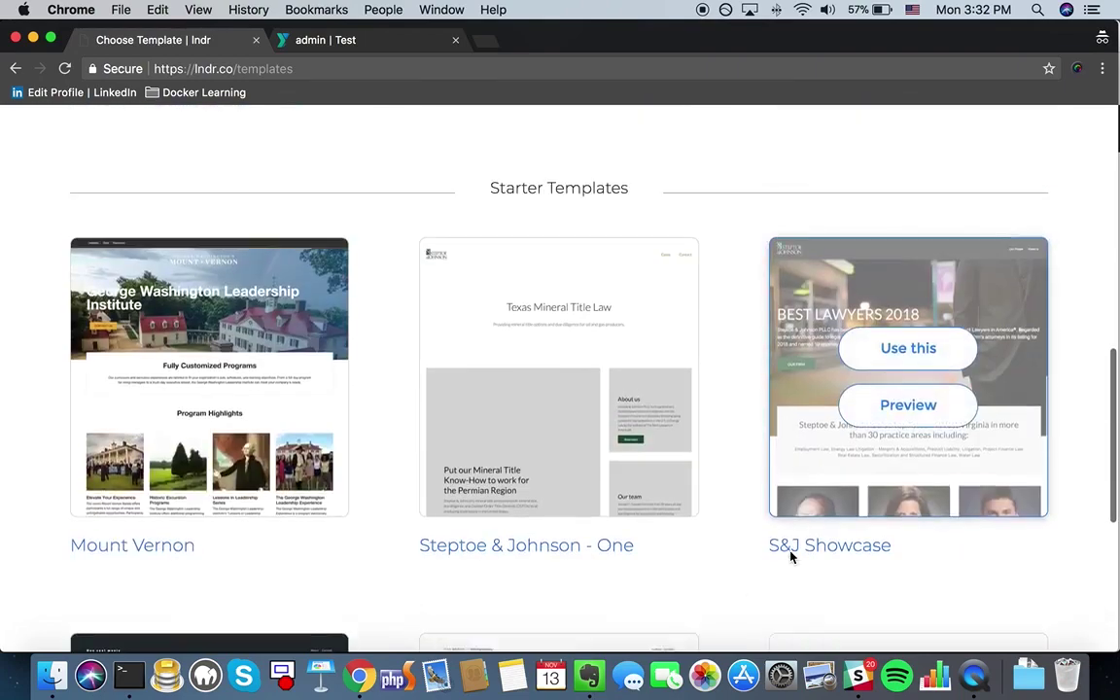
scroll(791, 557, up, 2)
scroll(765, 386, up, 5)
scroll(765, 387, up, 2)
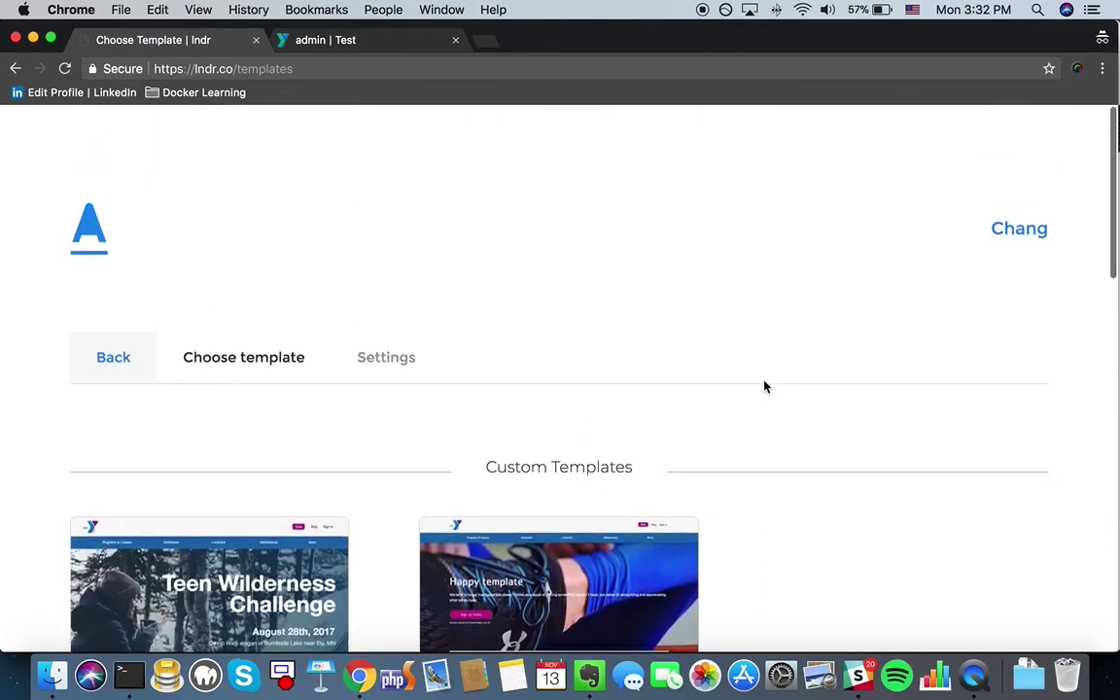
scroll(765, 386, down, 2)
scroll(765, 386, up, 2)
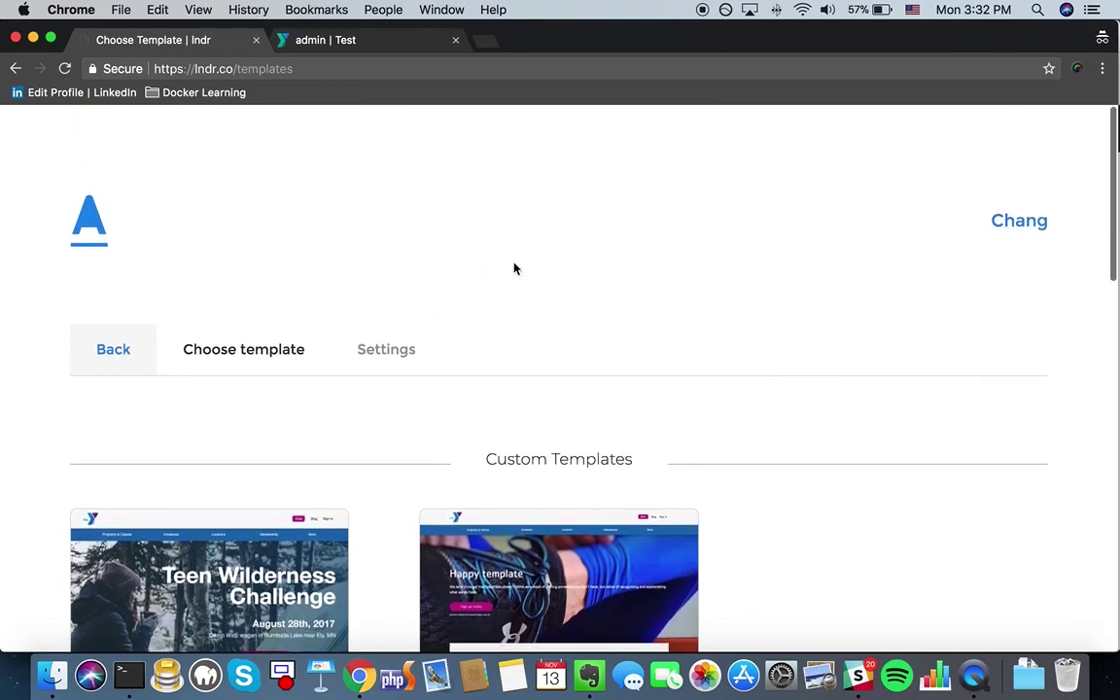
Step: Open the Profile page of the Lndr account
click(1032, 225)
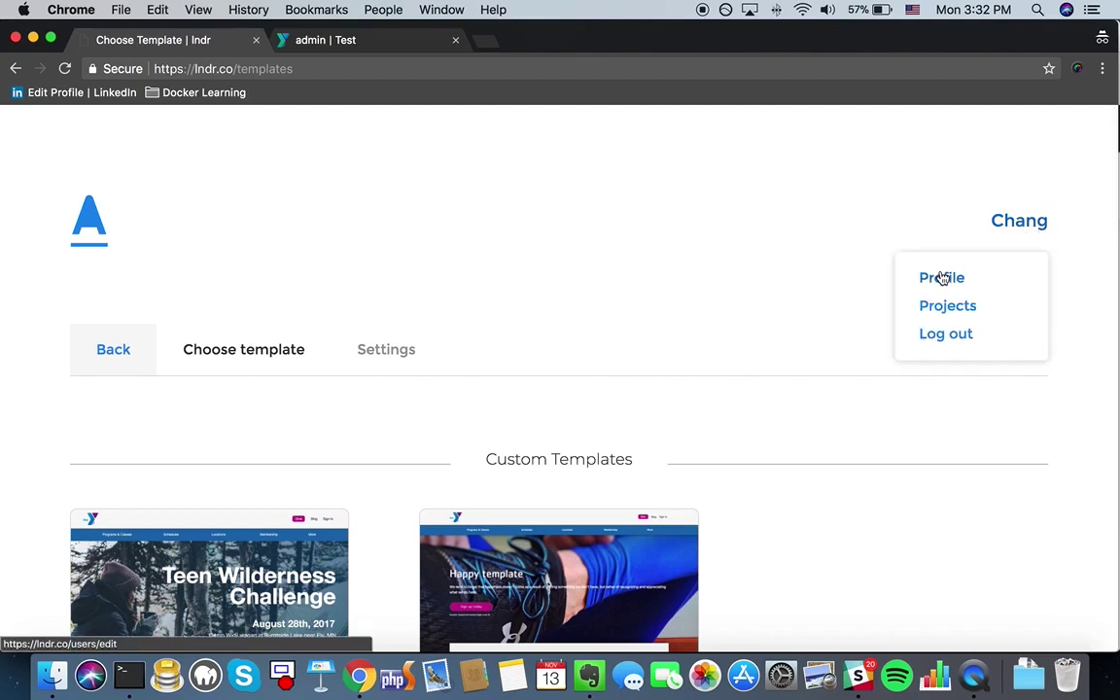
click(941, 278)
scroll(527, 335, down, 5)
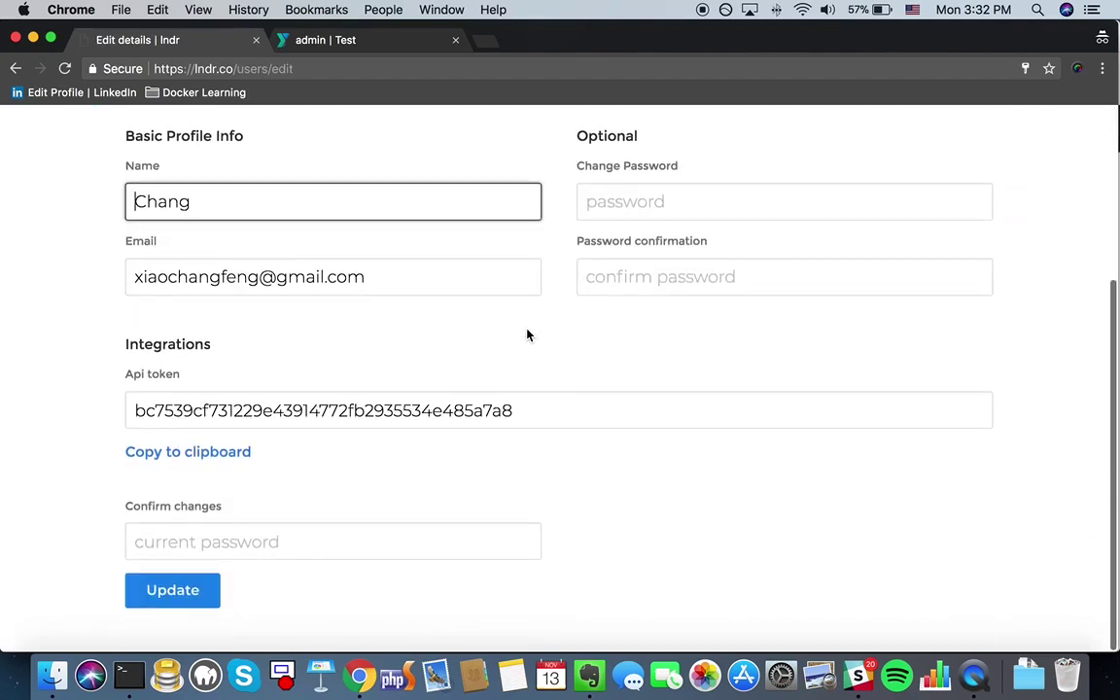
scroll(528, 335, up, 5)
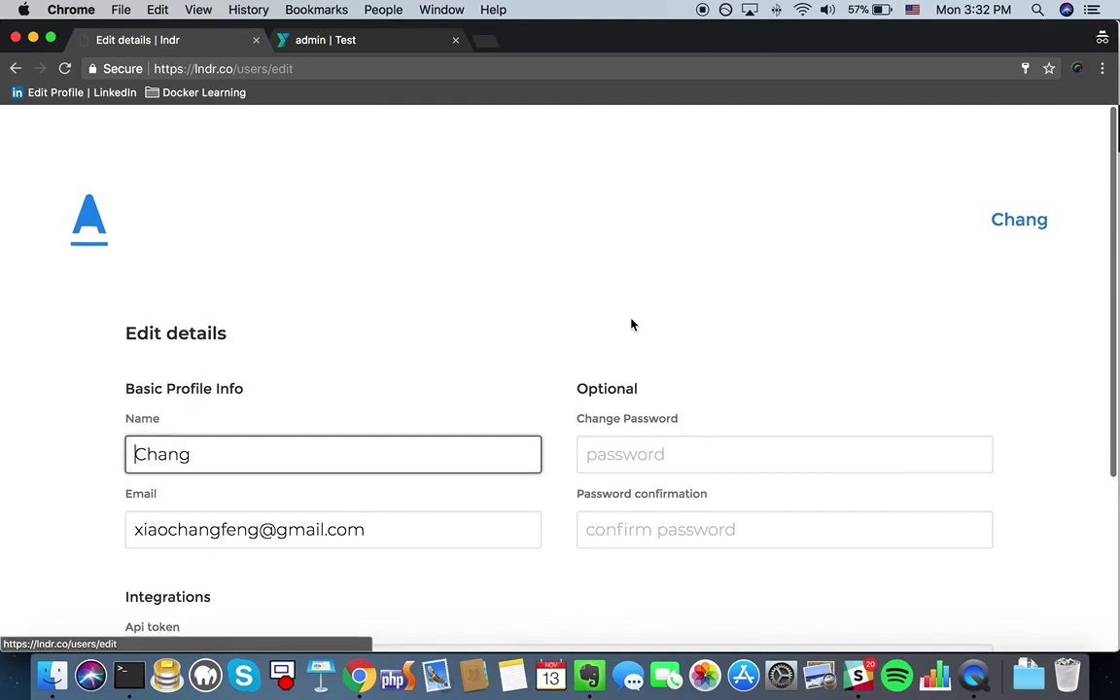
scroll(631, 324, down, 5)
Step: Select the whole Api token, then switch to the 'admin | Test' Drupal tab
click(162, 413)
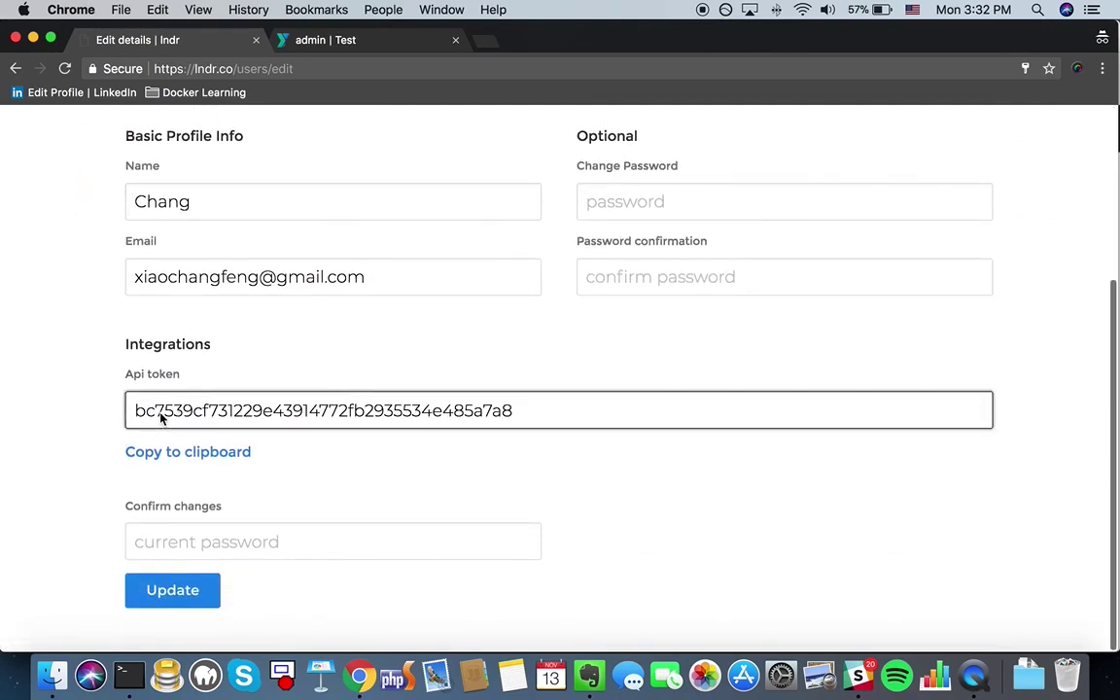
double_click(162, 413)
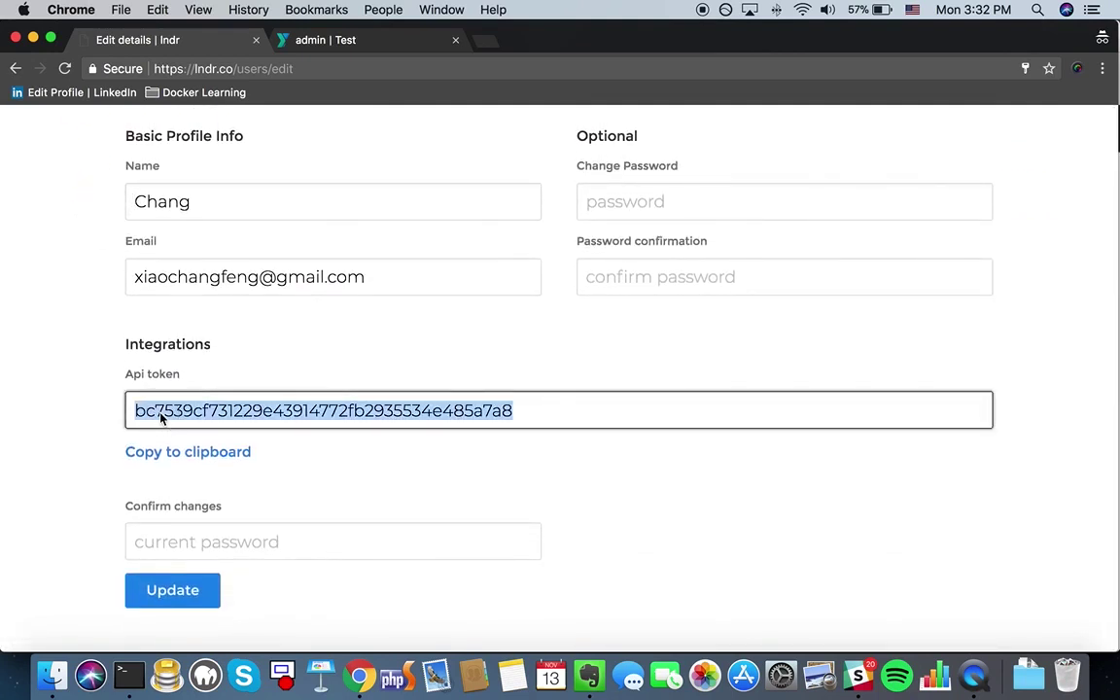
click(351, 44)
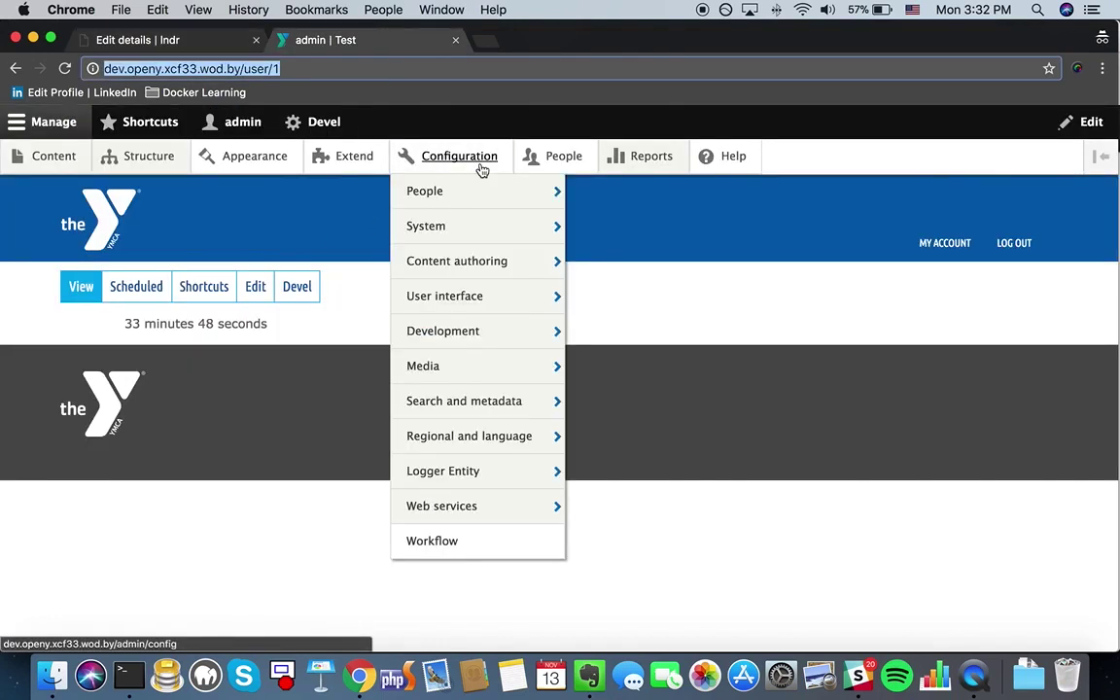
mouse_move(457, 261)
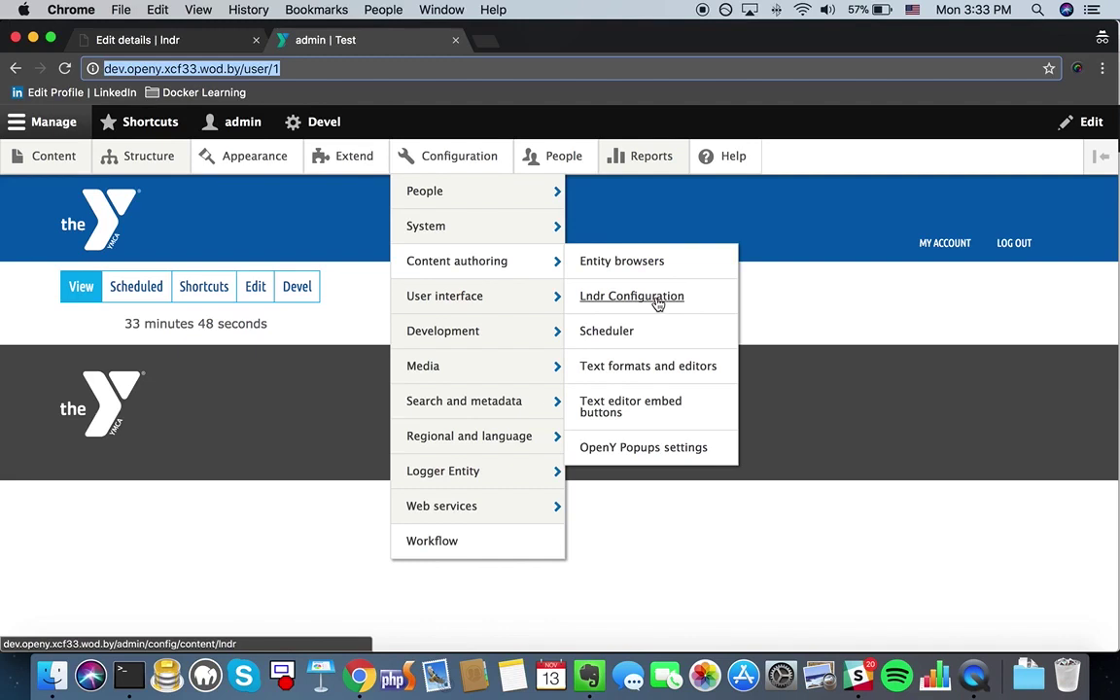
Step: Open Configuration > Content authoring > Lndr Configuration in the OpenY admin
click(657, 304)
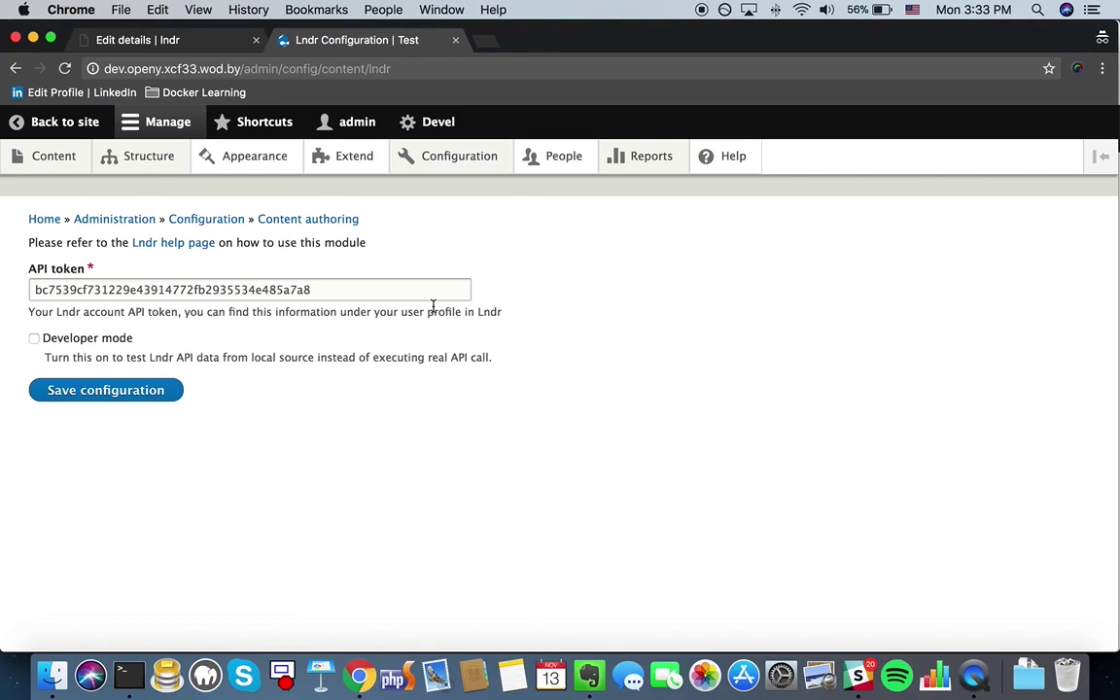
Step: Go back to Lndr home and start a new page from the YMCA One template
click(151, 44)
scroll(355, 345, up, 5)
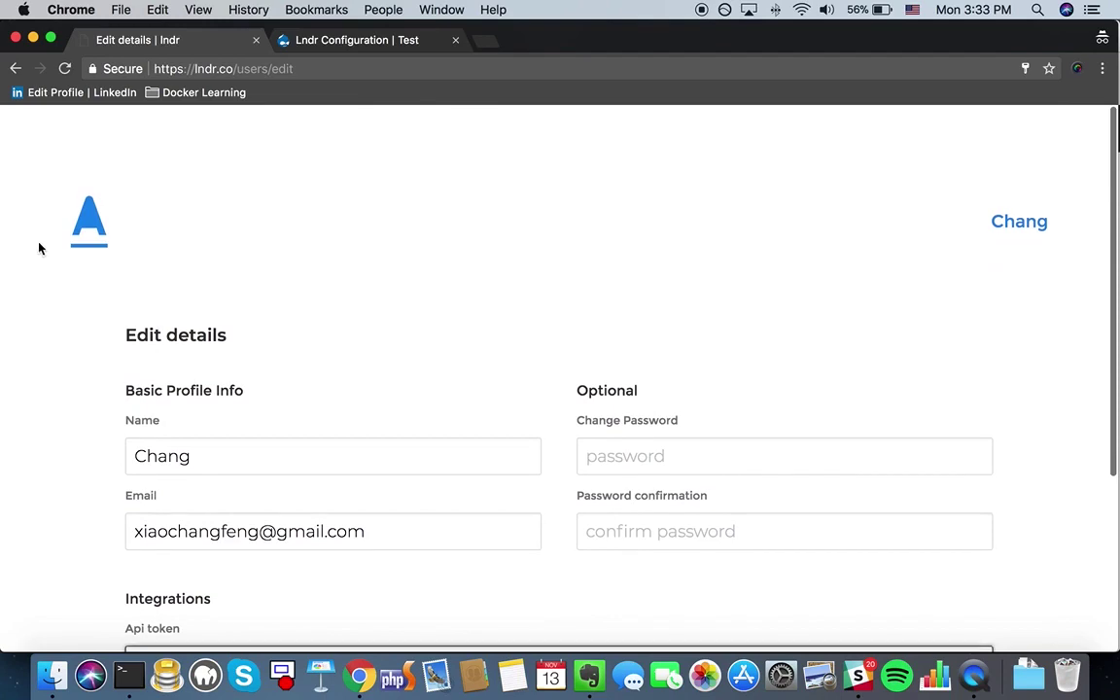
click(97, 218)
click(559, 170)
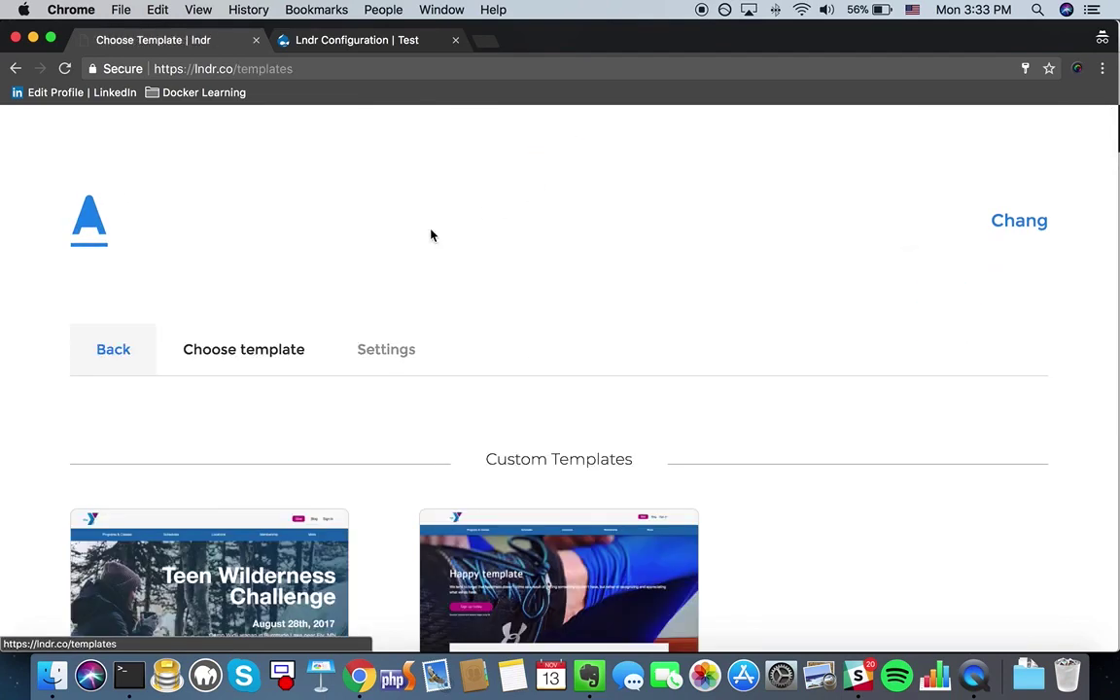
scroll(424, 276, down, 5)
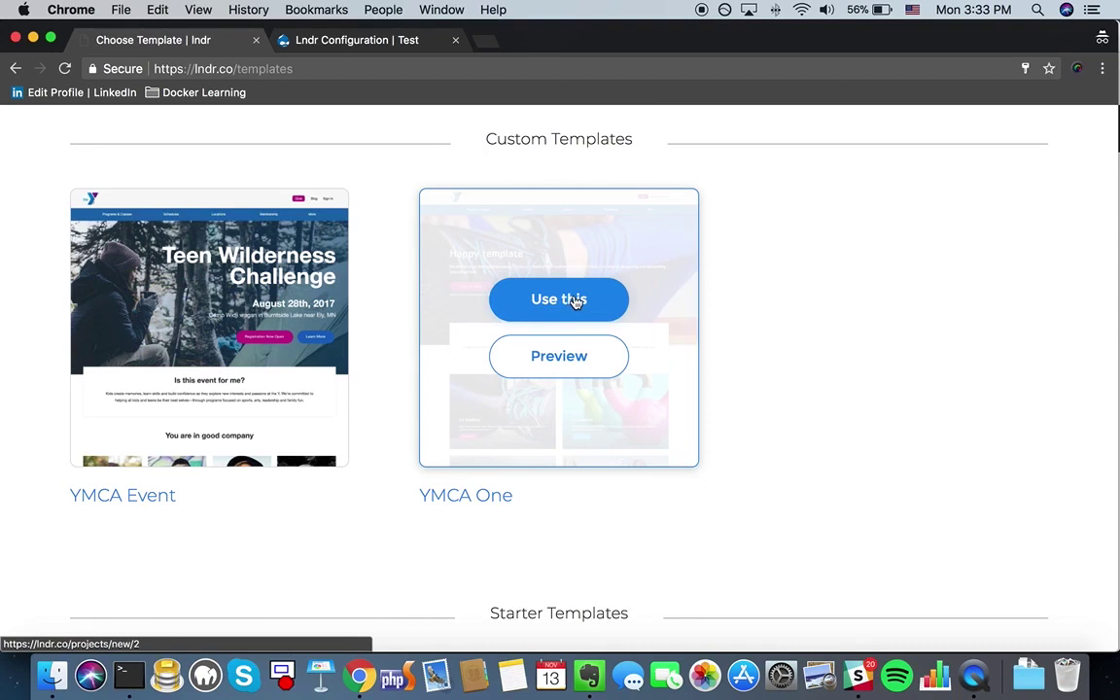
click(575, 302)
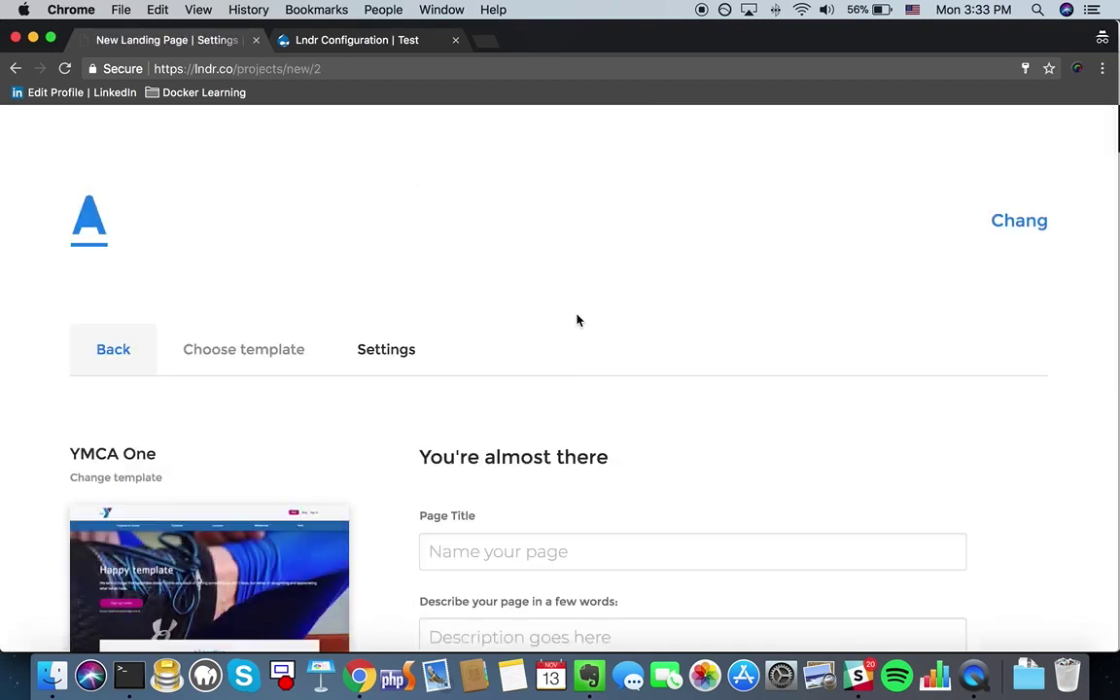
scroll(577, 320, down, 2)
scroll(550, 408, down, 3)
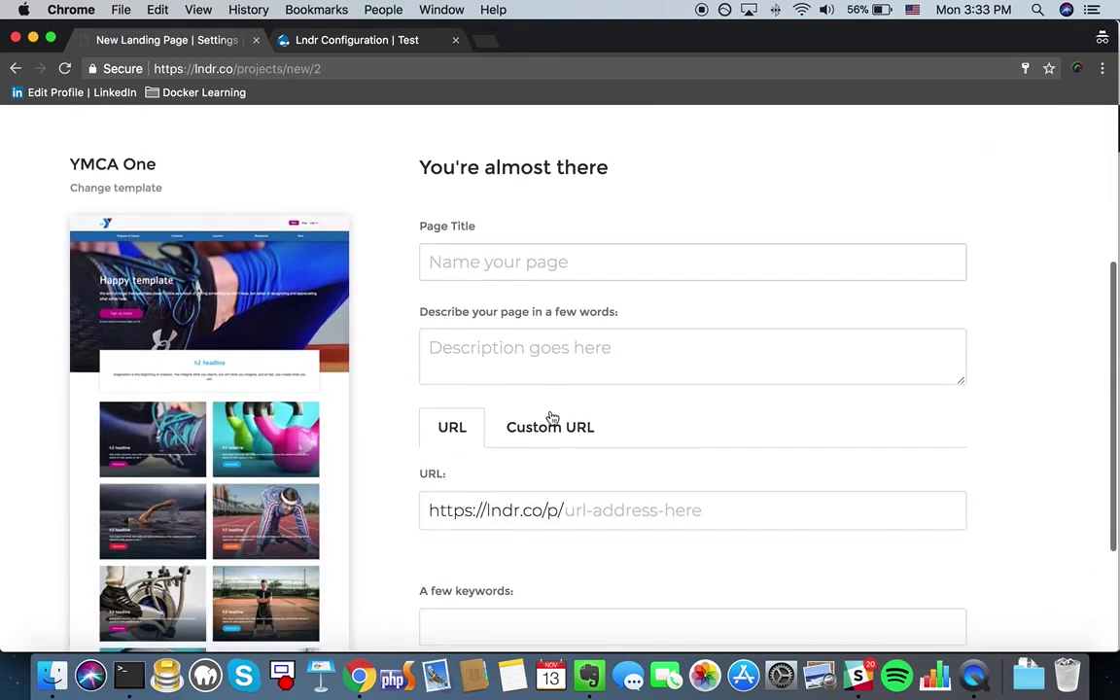
Step: Set the custom URL to dev.openy.xcf33.wod.by/landing_page and confirm it is available
click(320, 41)
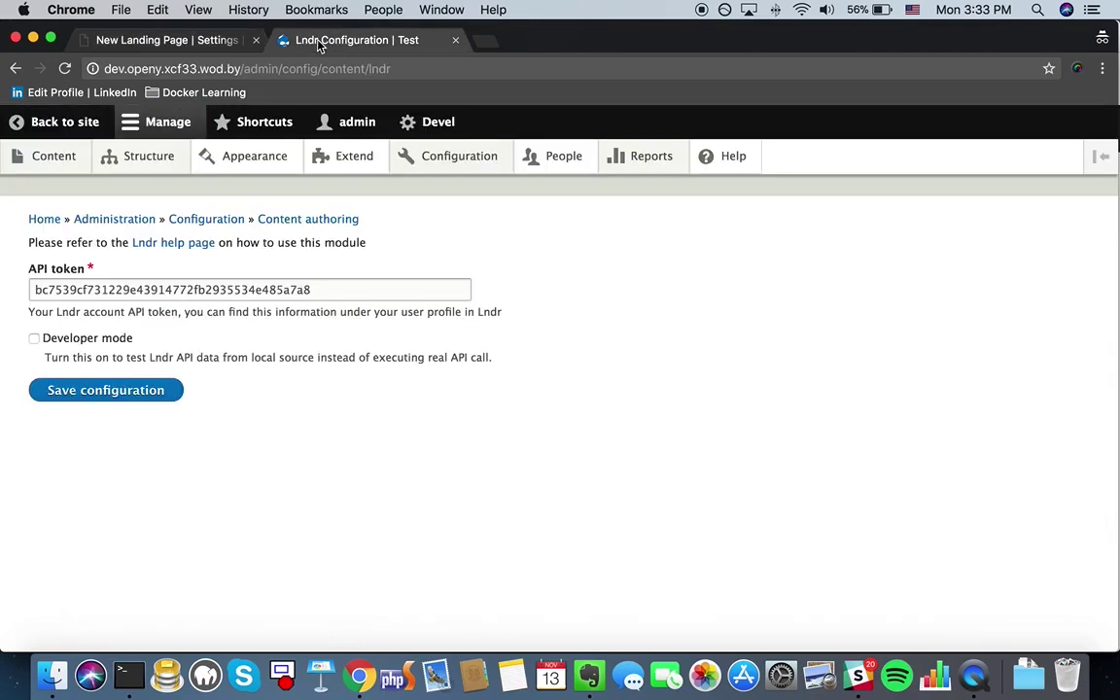
drag(241, 68, 148, 46)
click(148, 41)
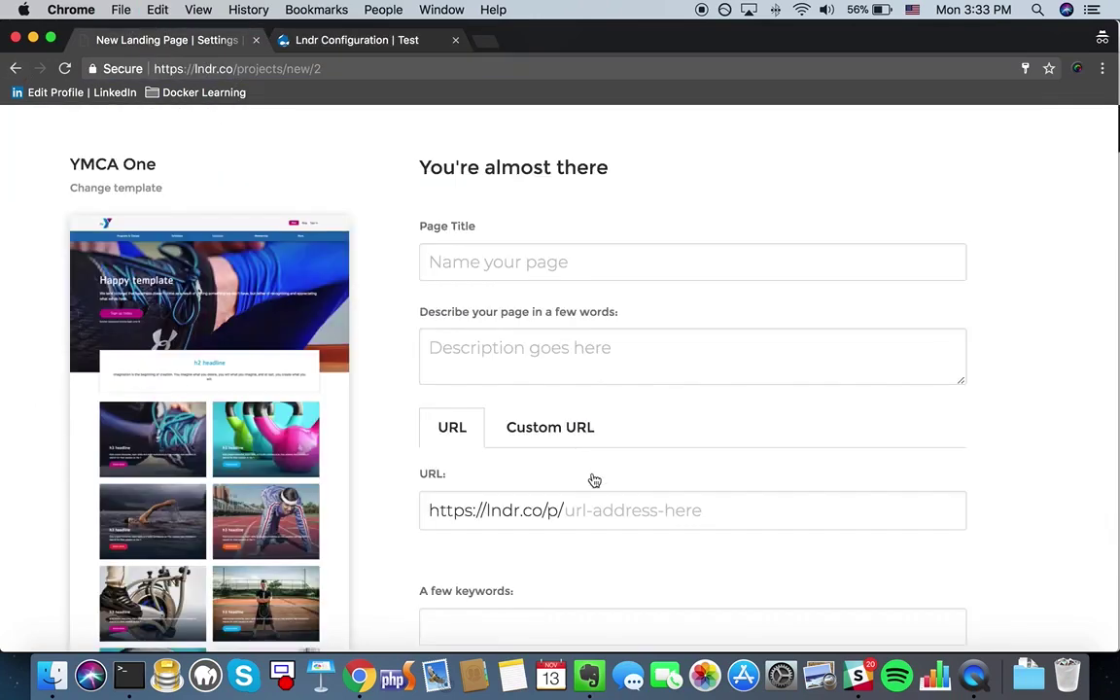
click(550, 427)
click(560, 509)
text(http://dev.openy.xcf33.wod.by/)
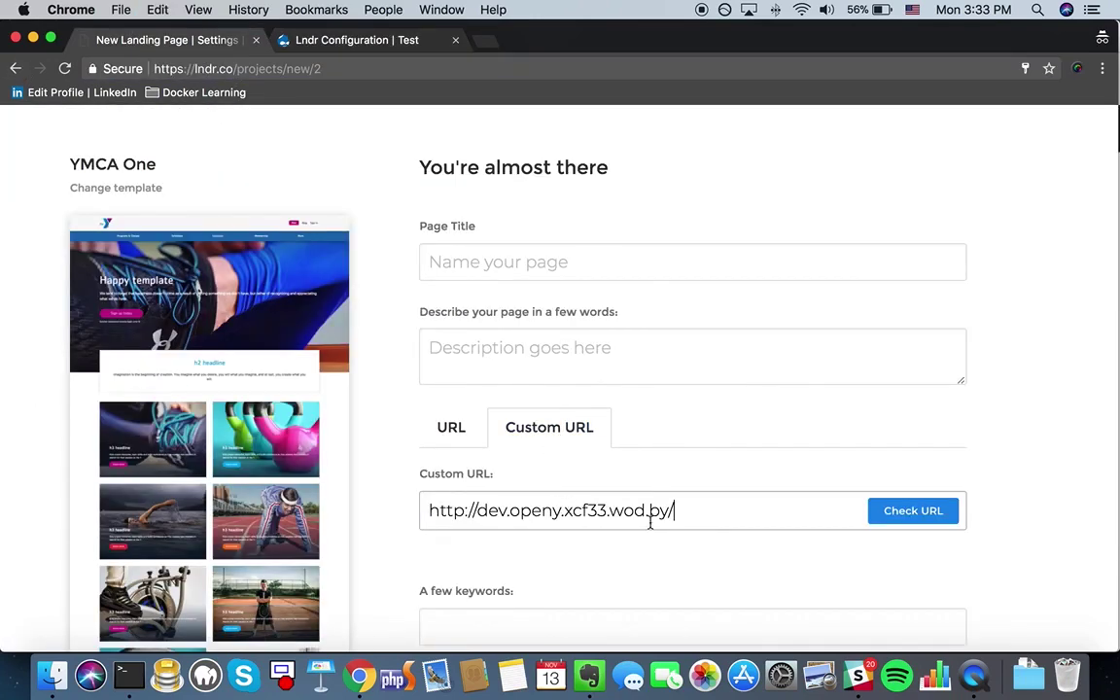
click(889, 513)
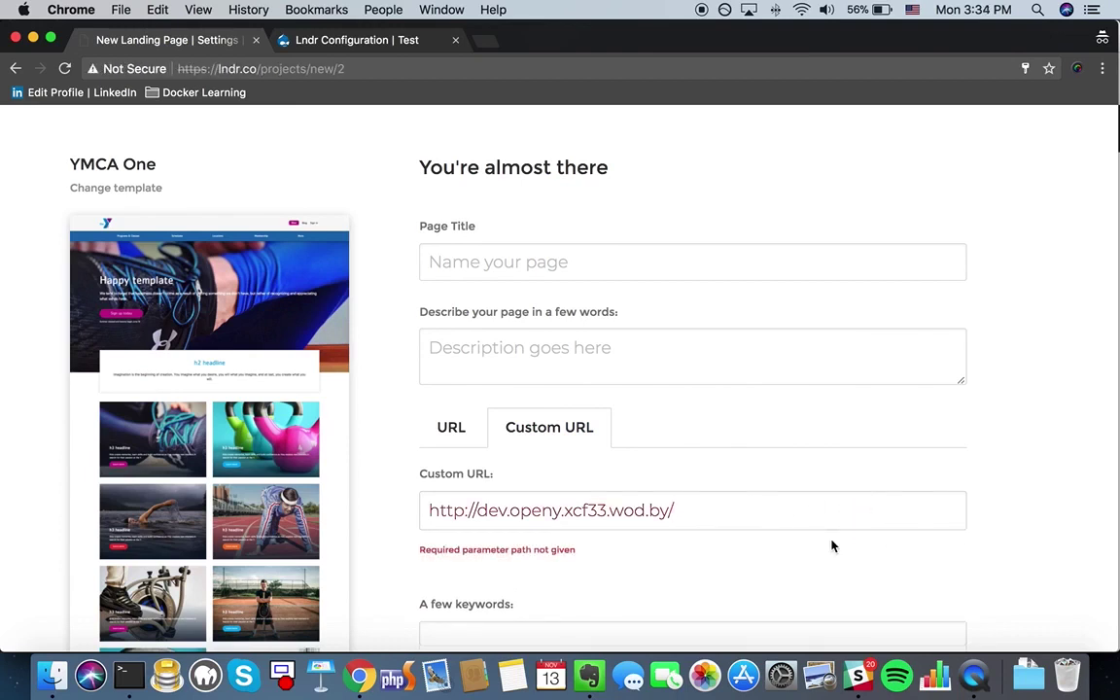
text(landing_page)
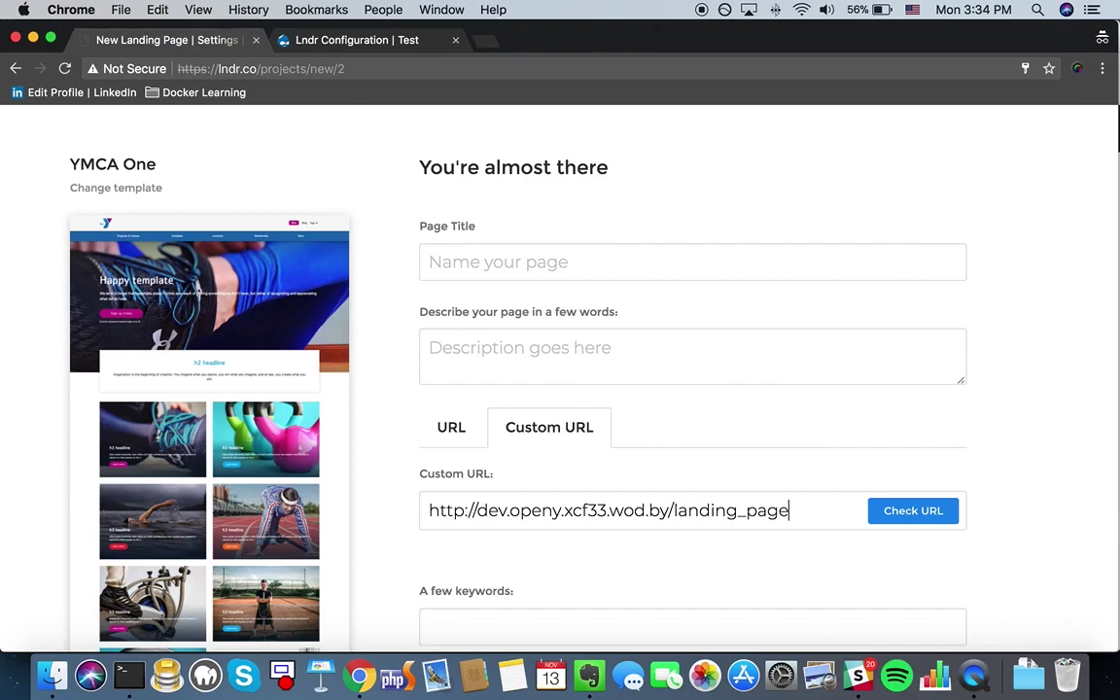
click(905, 510)
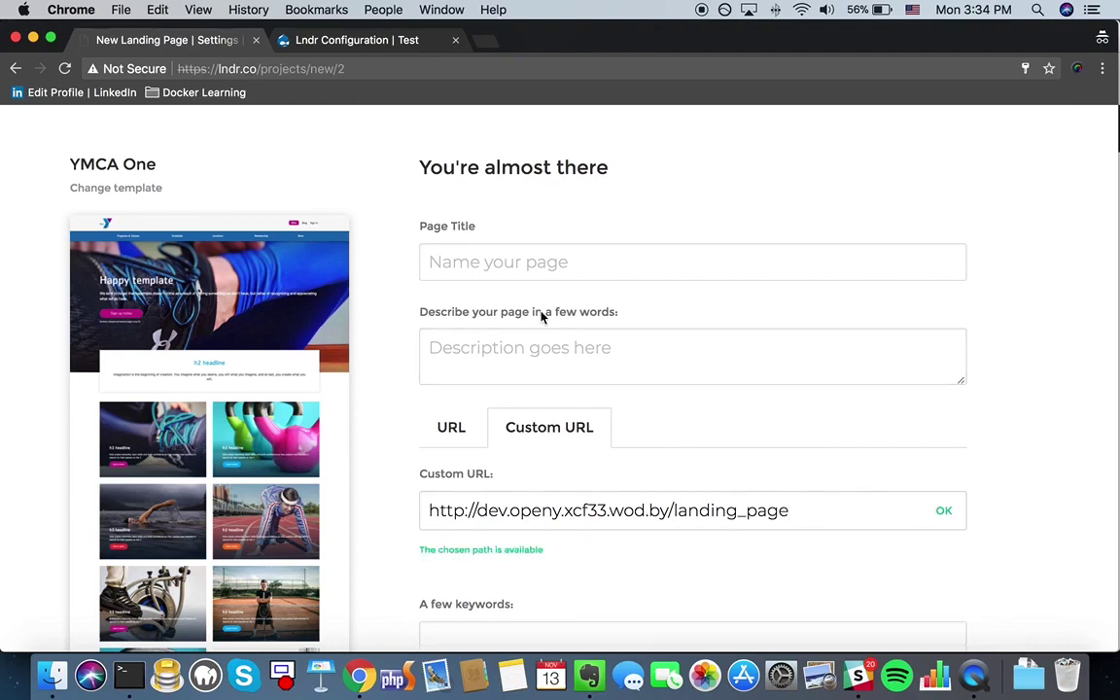
Step: Title the page 'YMCA page', describe it 'This will be a nice page for', and start editing
click(521, 271)
text(YMCA)
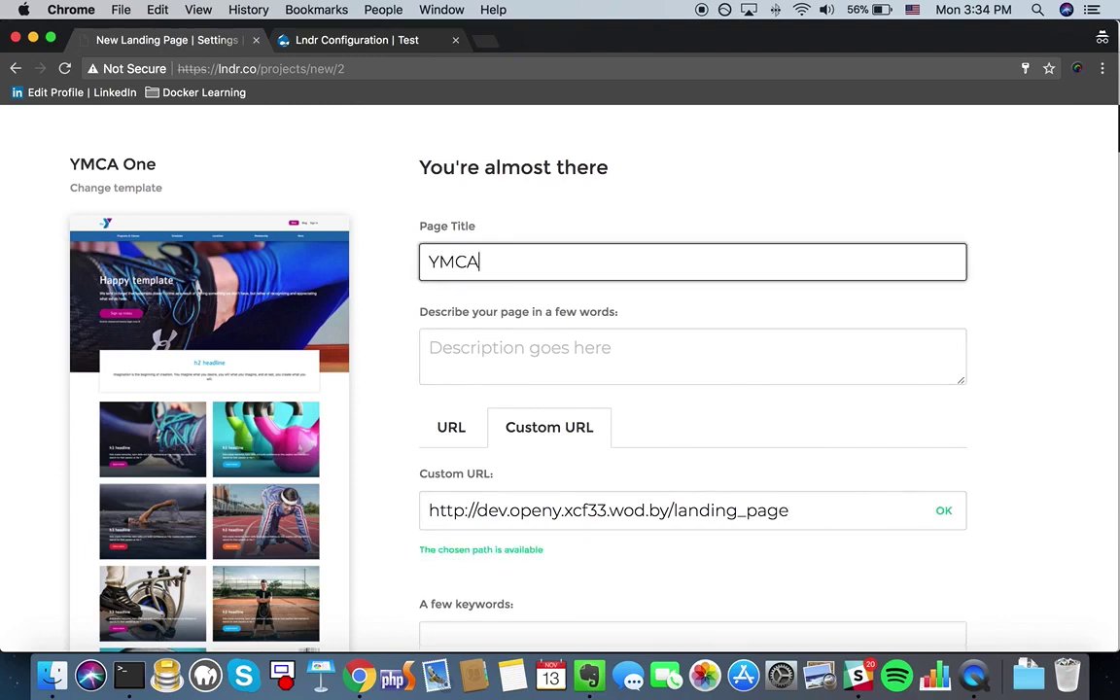
text( page)
key(Tab)
text(This)
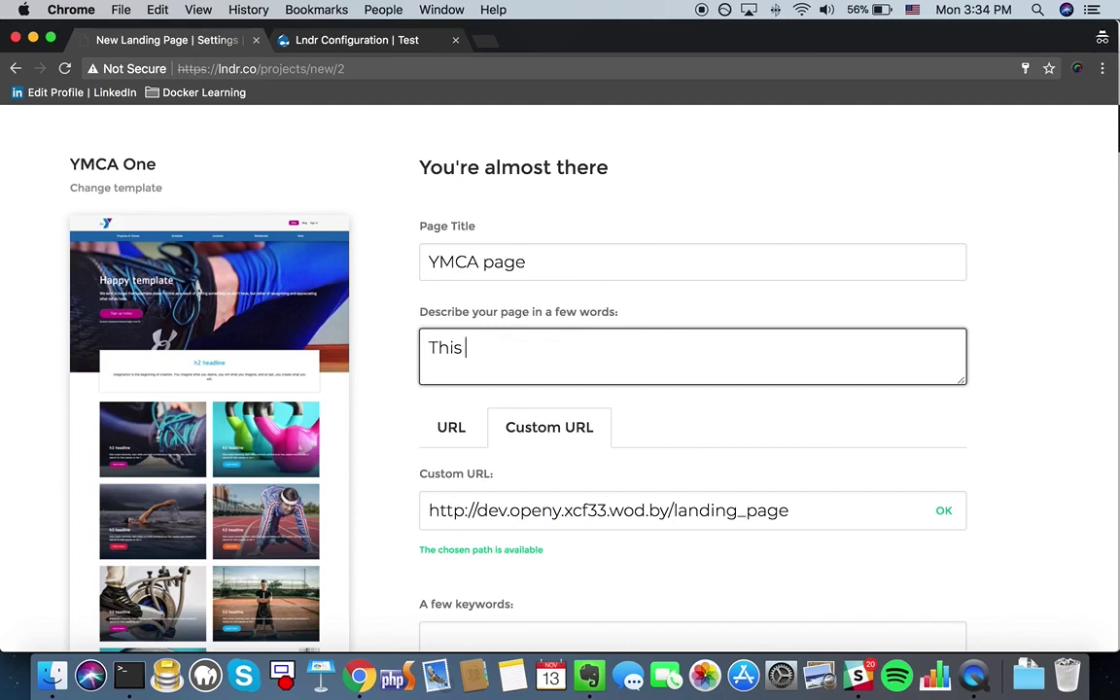
text( will be a ni)
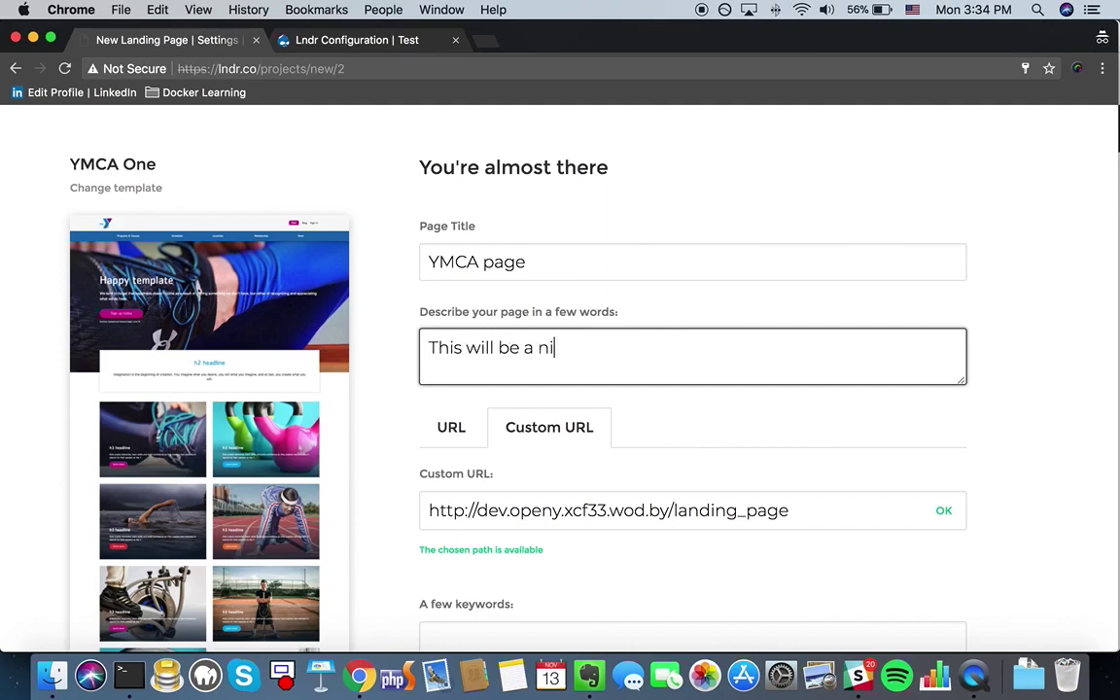
text(ce page for)
scroll(387, 375, down, 3)
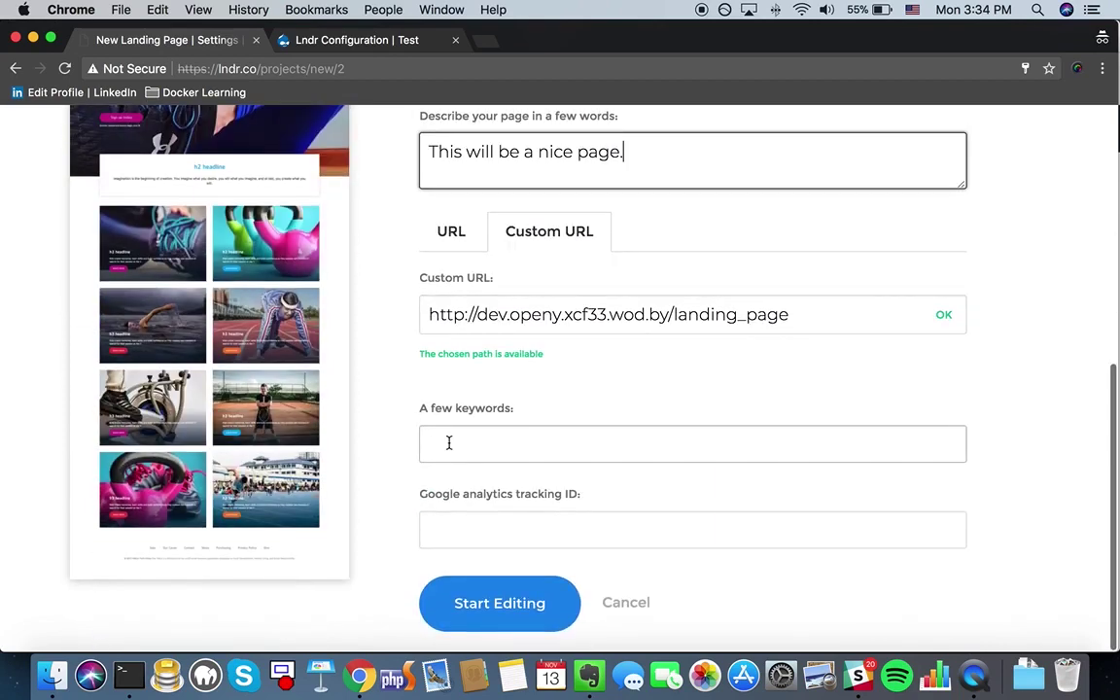
scroll(479, 525, up, 5)
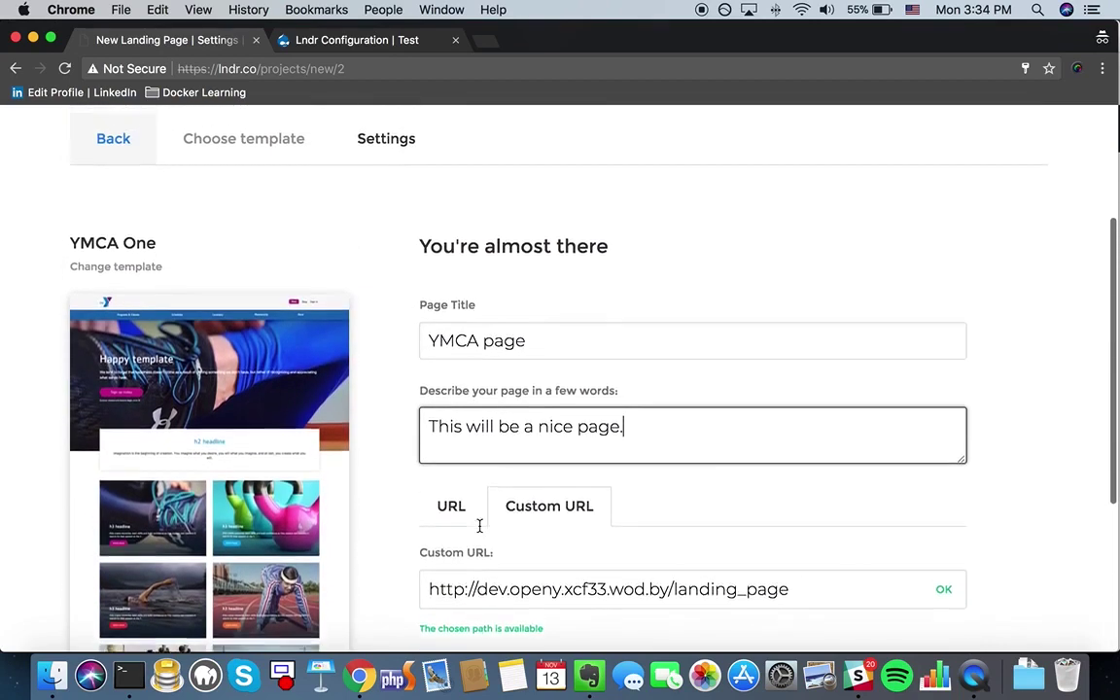
scroll(530, 415, down, 5)
click(490, 620)
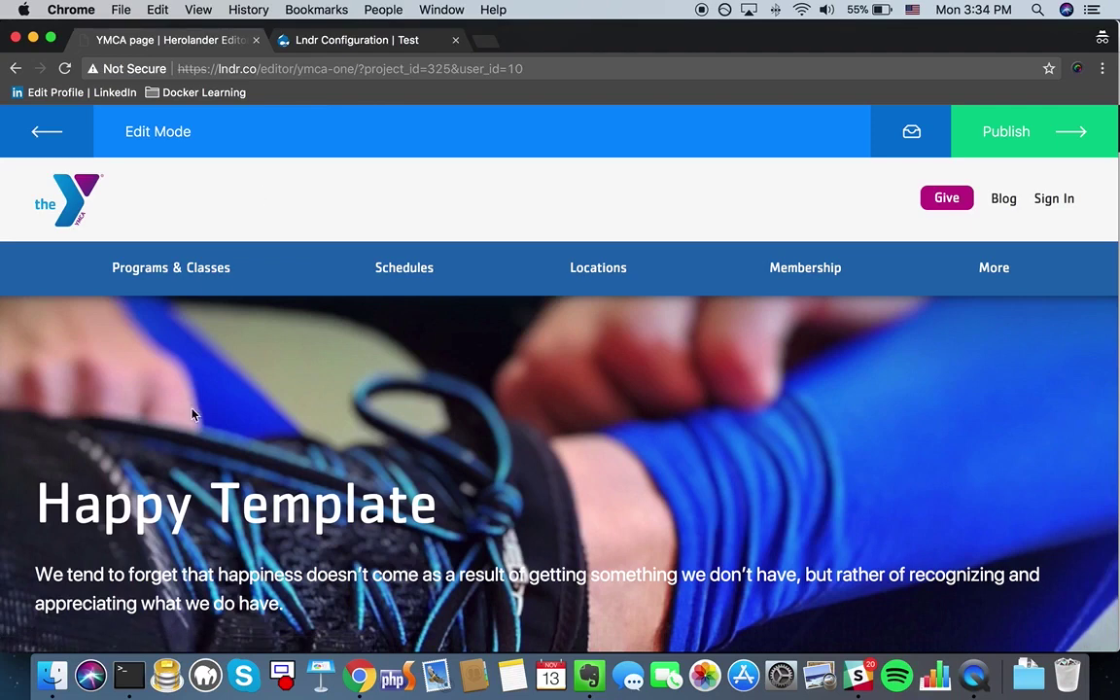
mouse_move(236, 505)
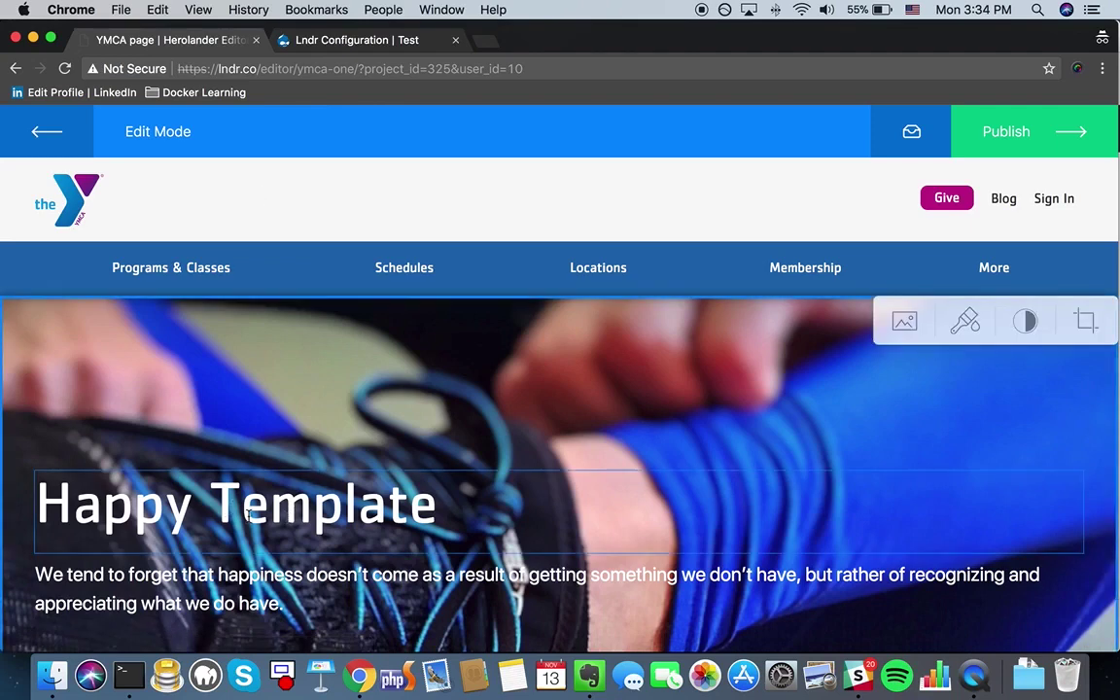
Step: Retitle the hero 'Join the Y Today!' with subheading 'The Y is a place for healthy living, and so much more!'
triple_click(263, 512)
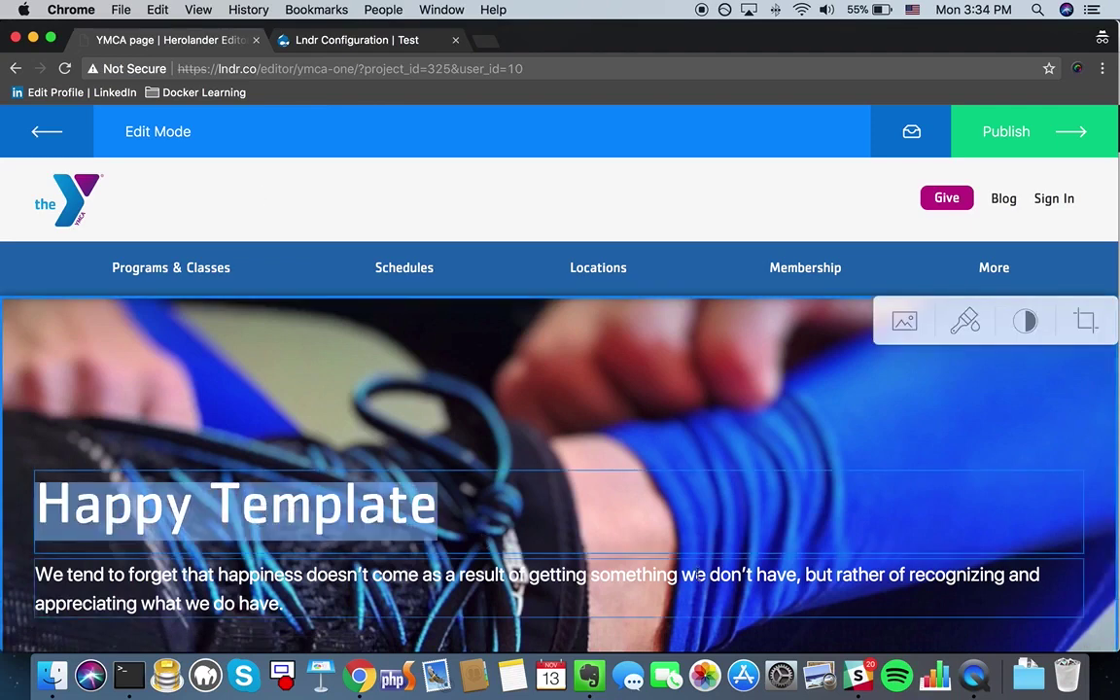
text(Join the Y)
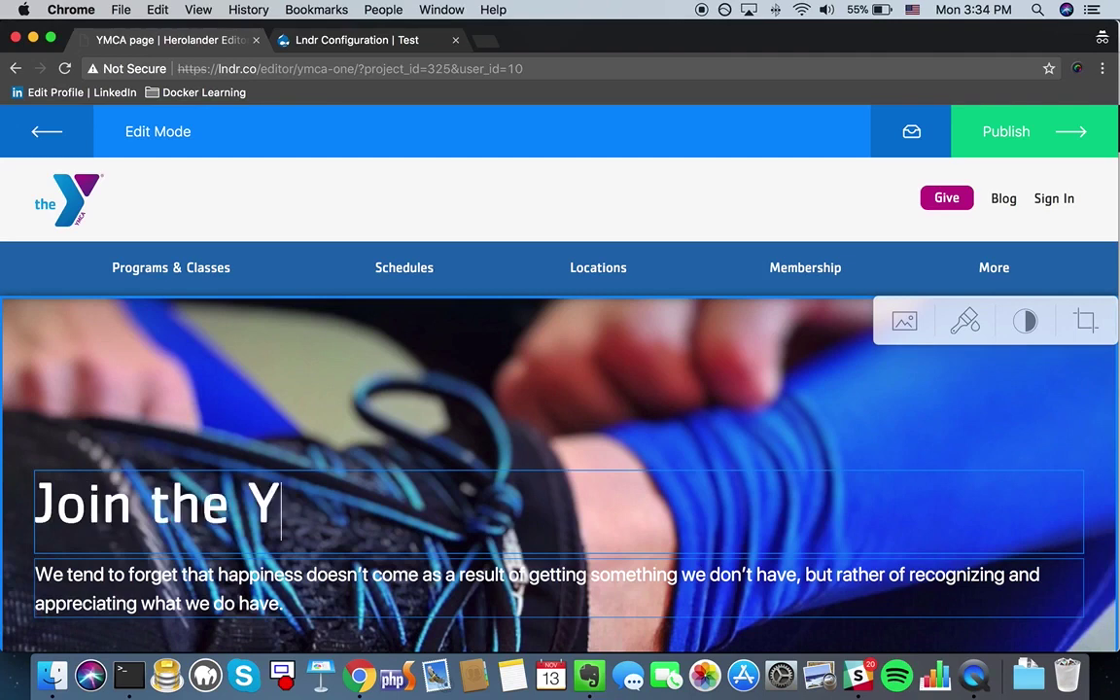
text( Today!)
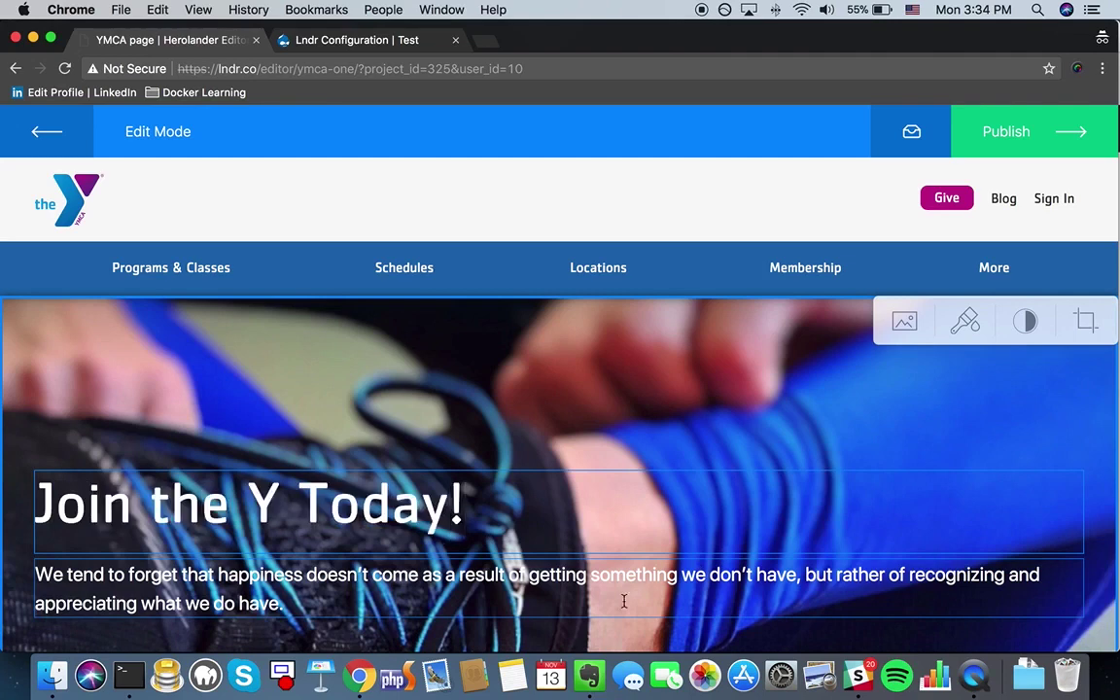
click(534, 580)
triple_click(534, 580)
text(The Y)
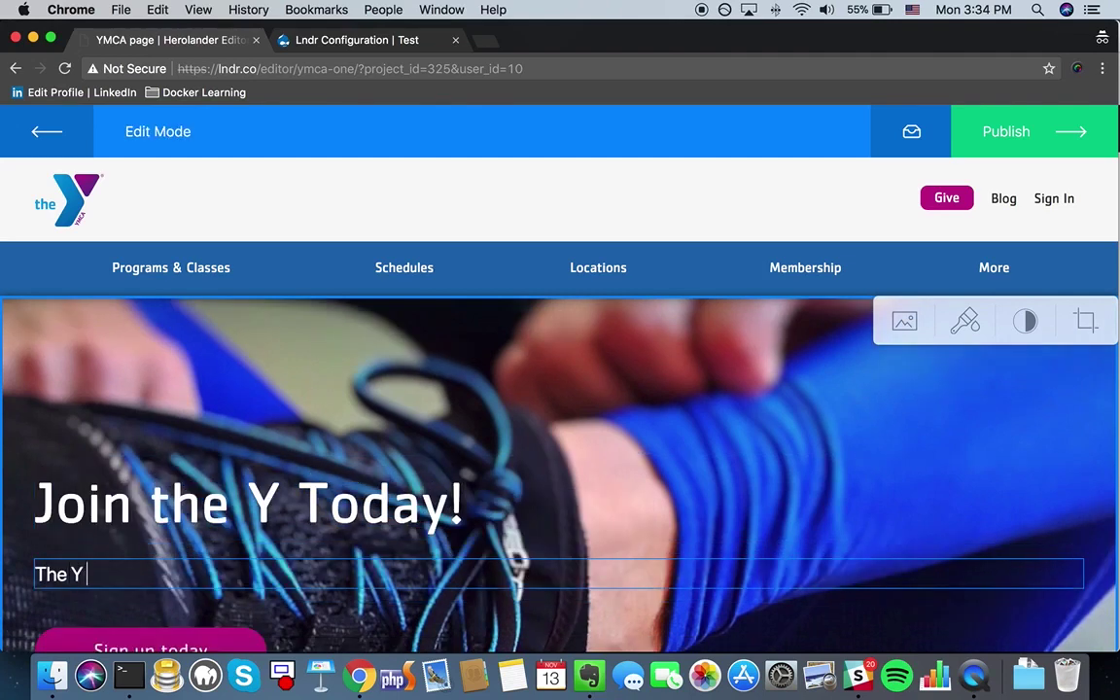
text( is a place for heal)
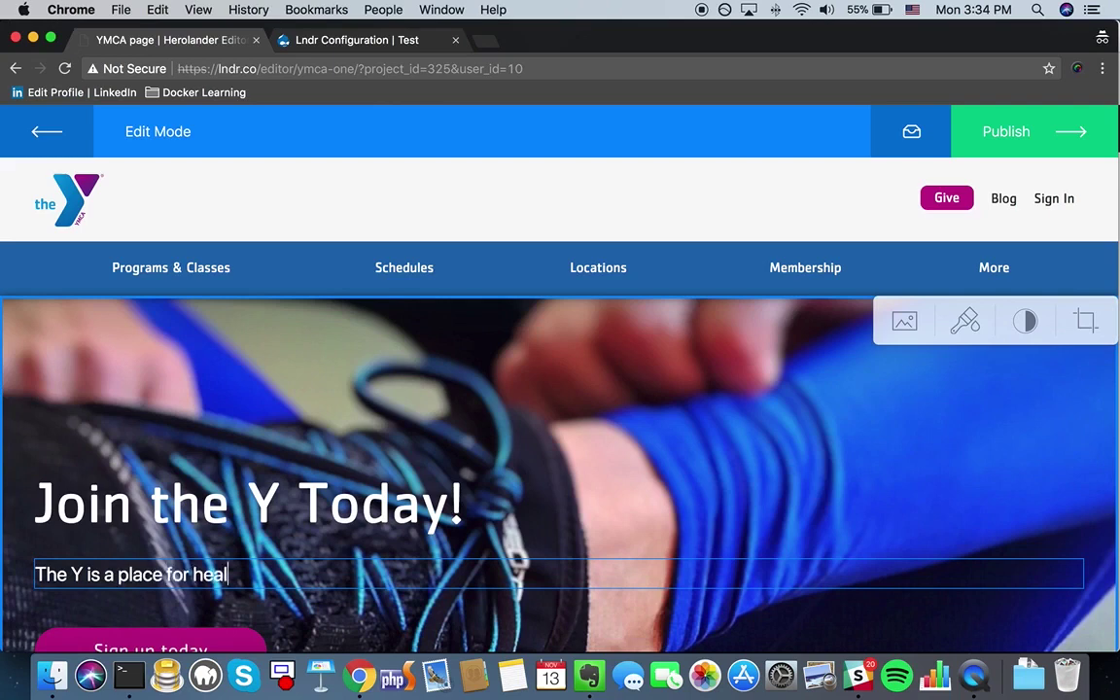
text(thy living, and s)
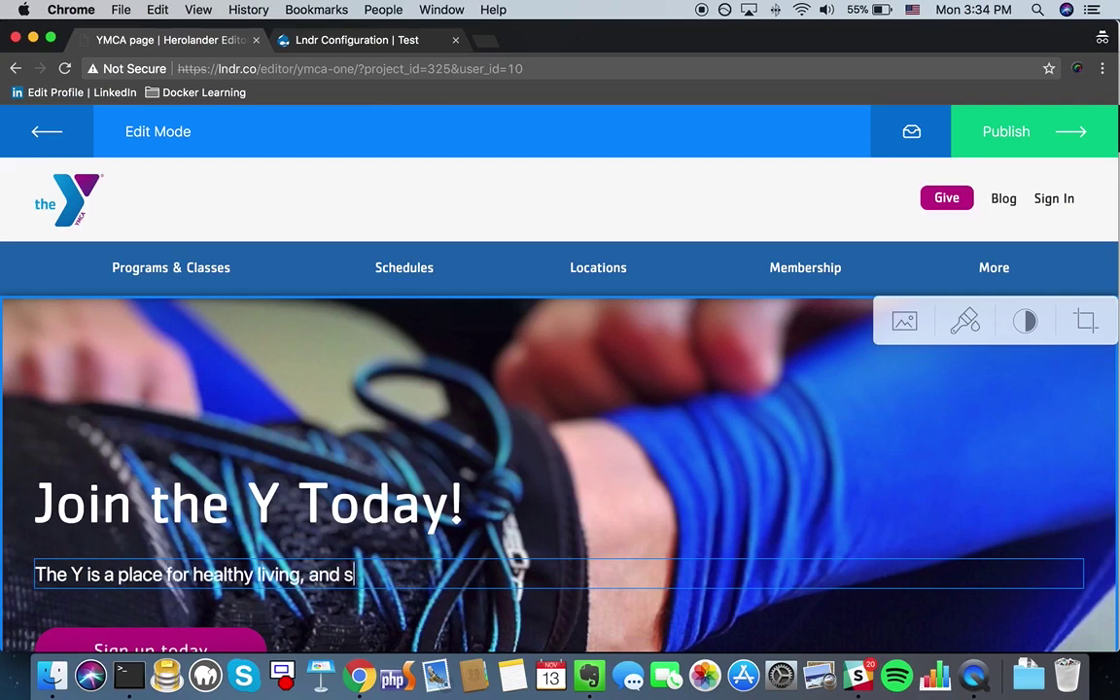
text(o much more!)
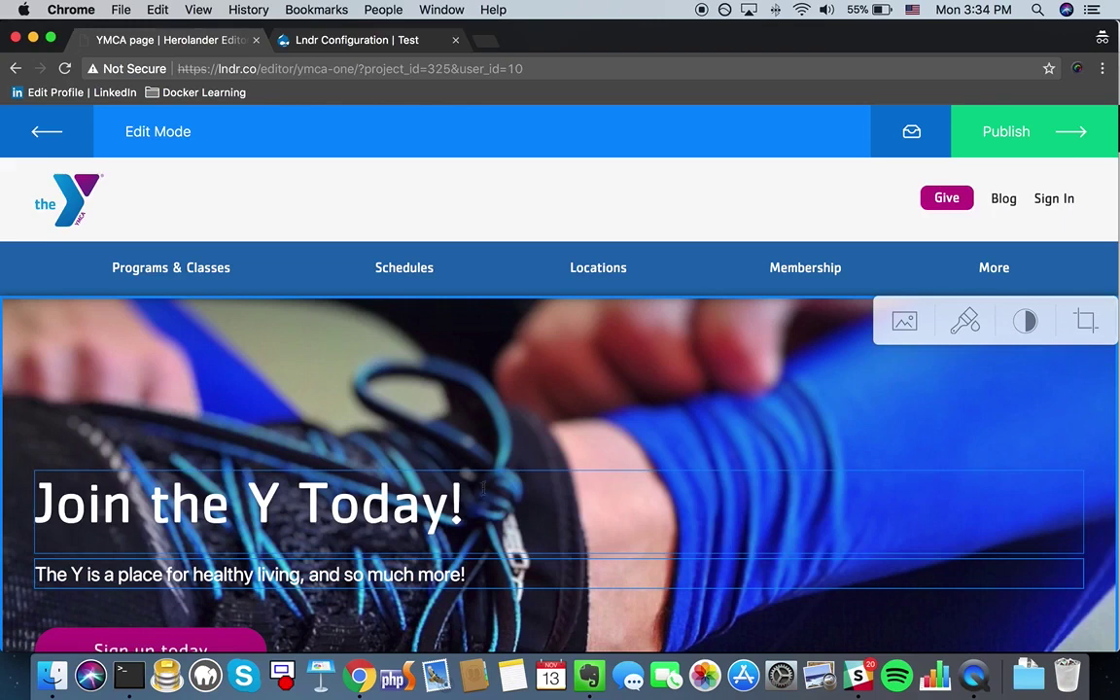
scroll(412, 486, down, 2)
Step: Rename the 'Sign up today' button to 'Become a member' and colour it green
click(145, 574)
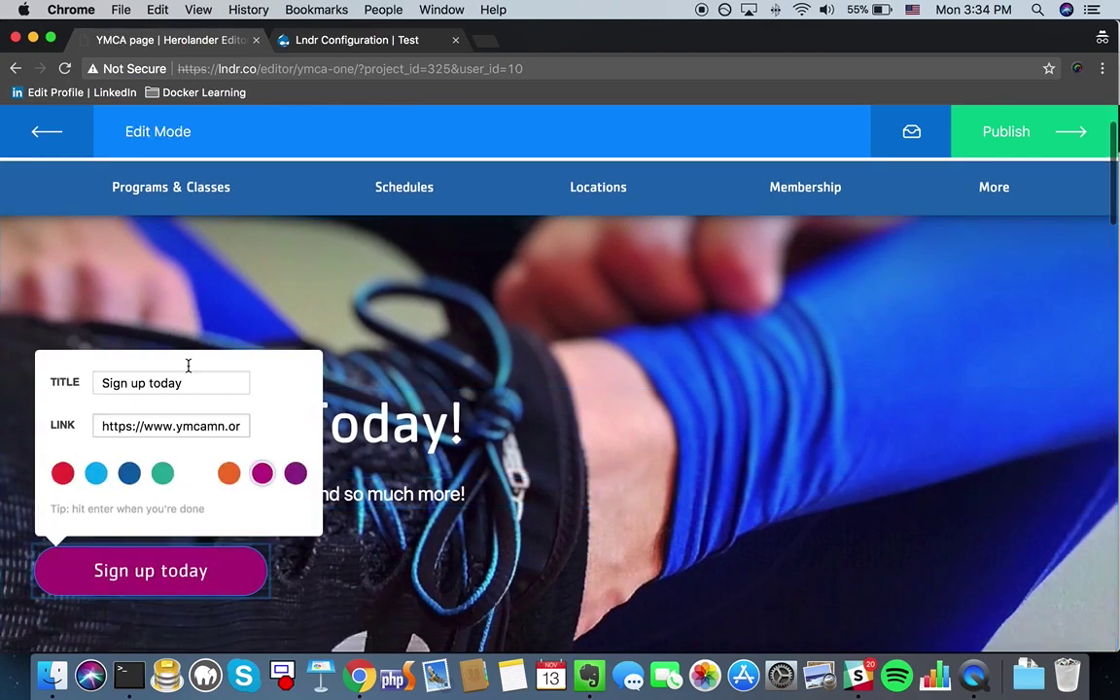
click(183, 382)
triple_click(184, 382)
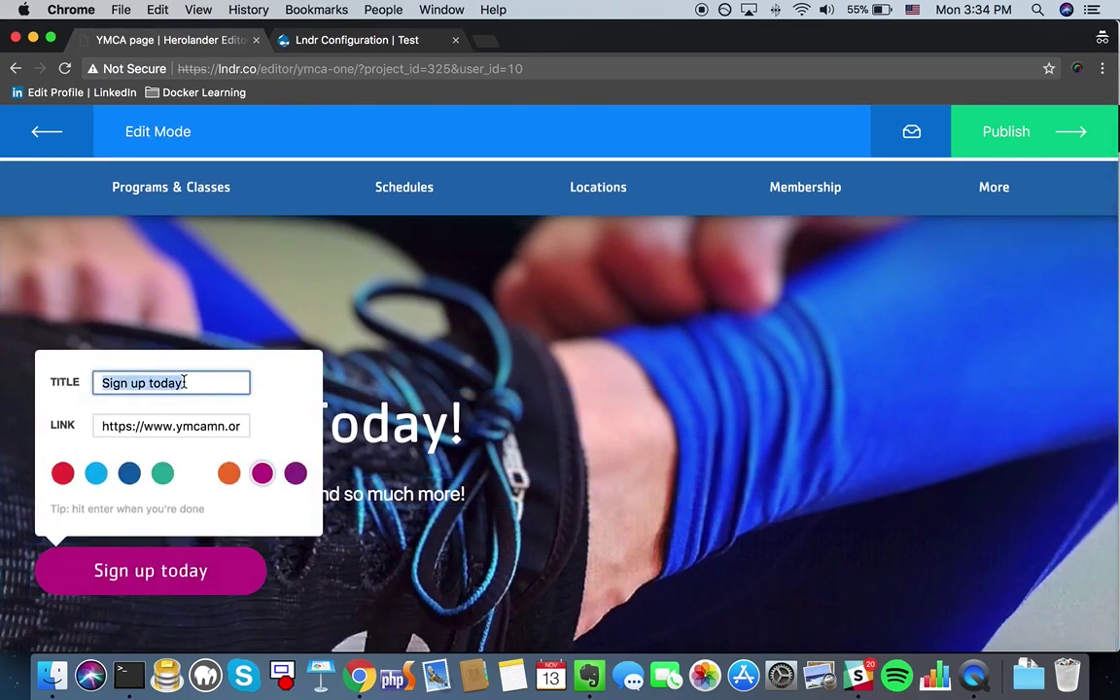
text(Become a member)
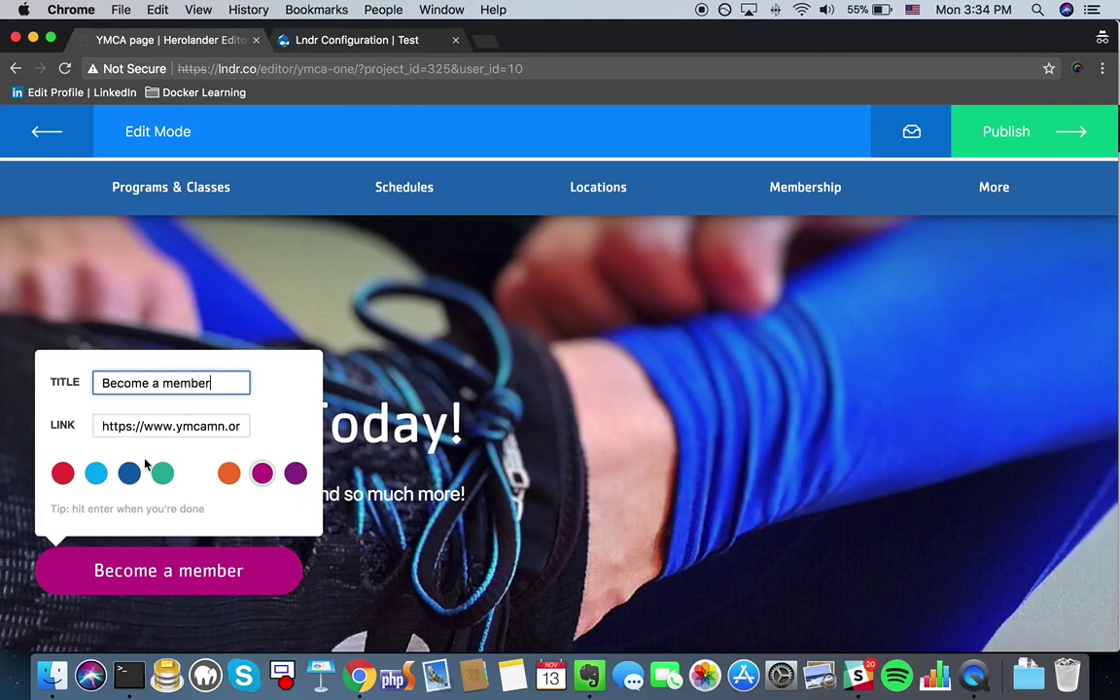
click(163, 474)
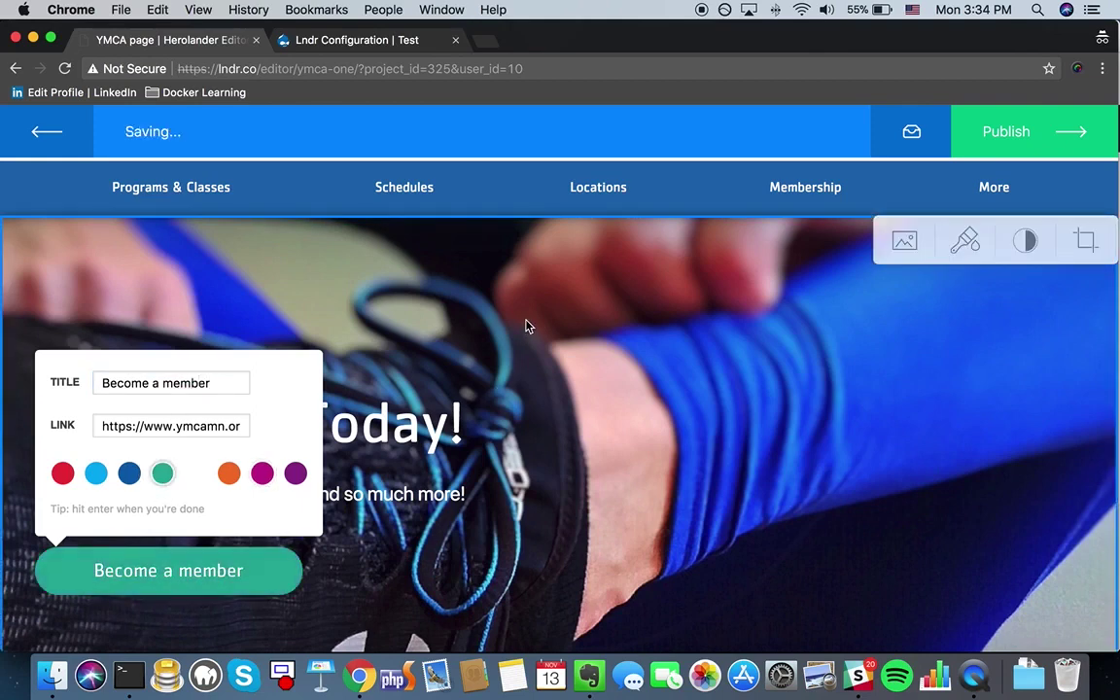
click(475, 330)
Step: Turn on 'Increase text readability' for the hero image
scroll(487, 376, up, 1)
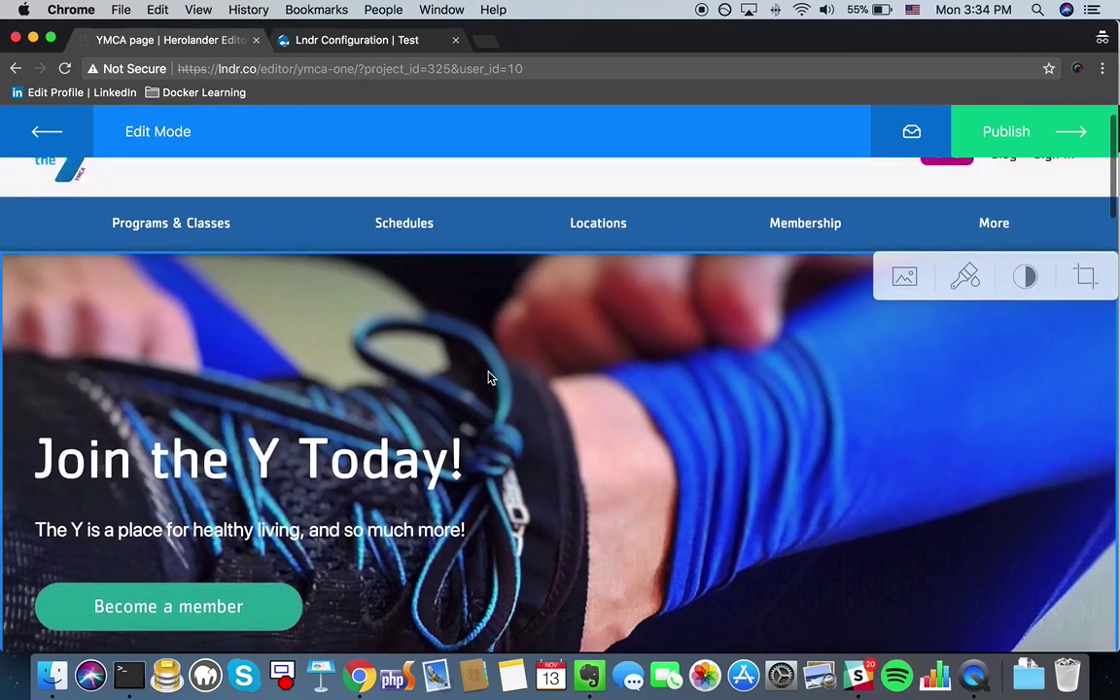
scroll(487, 375, down, 2)
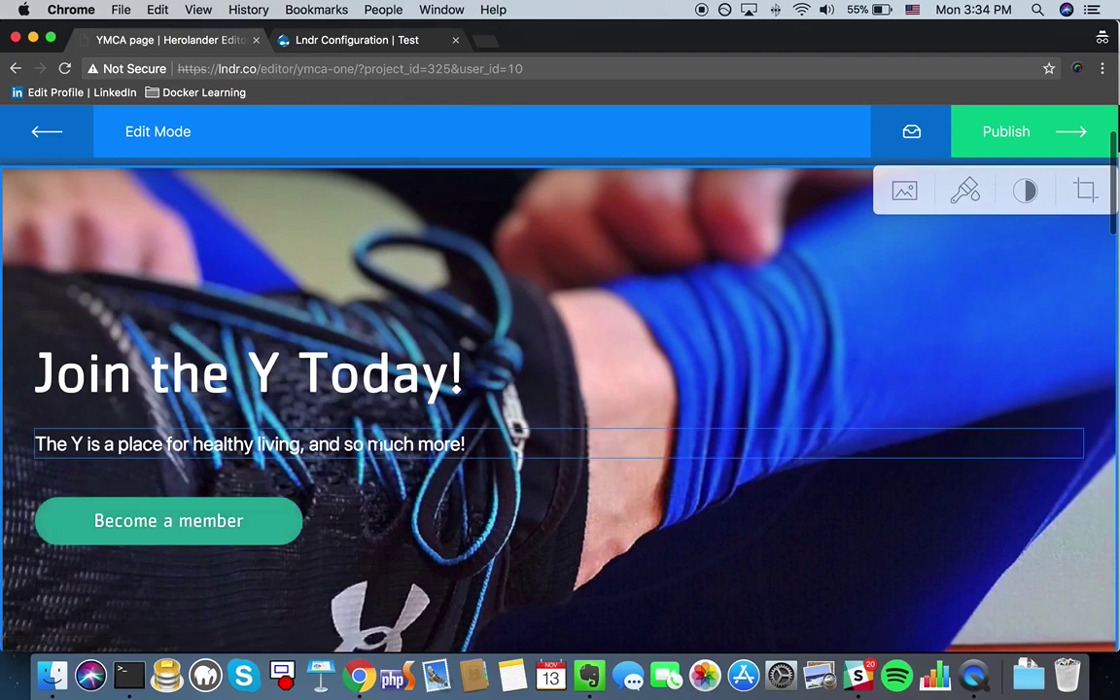
scroll(407, 444, up, 2)
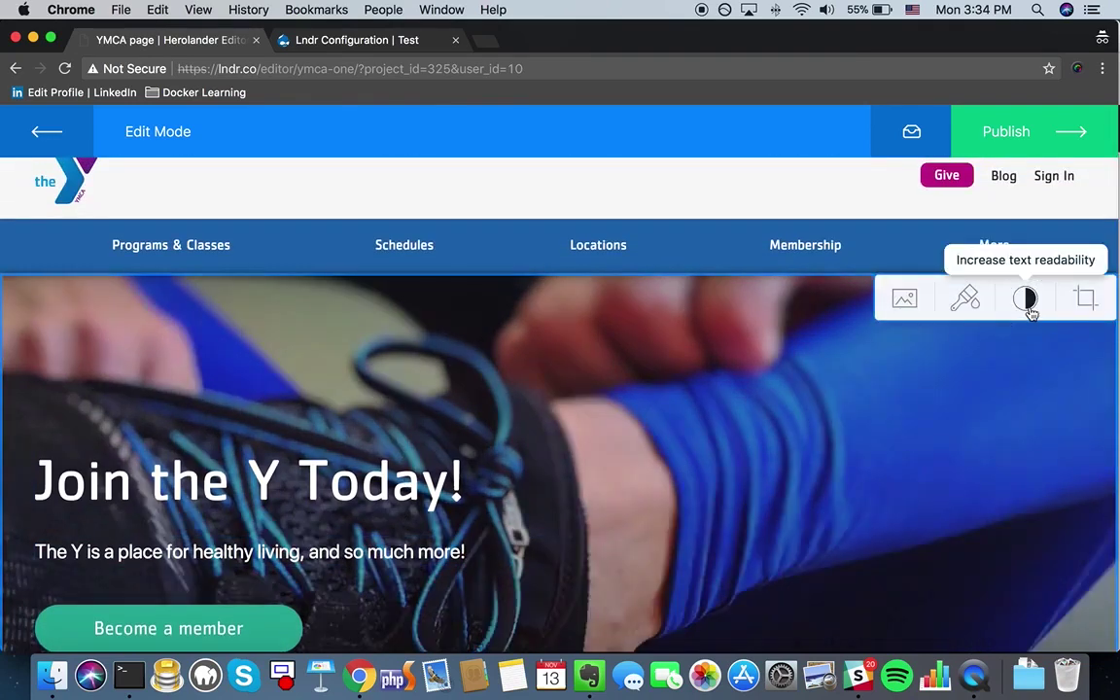
click(1028, 309)
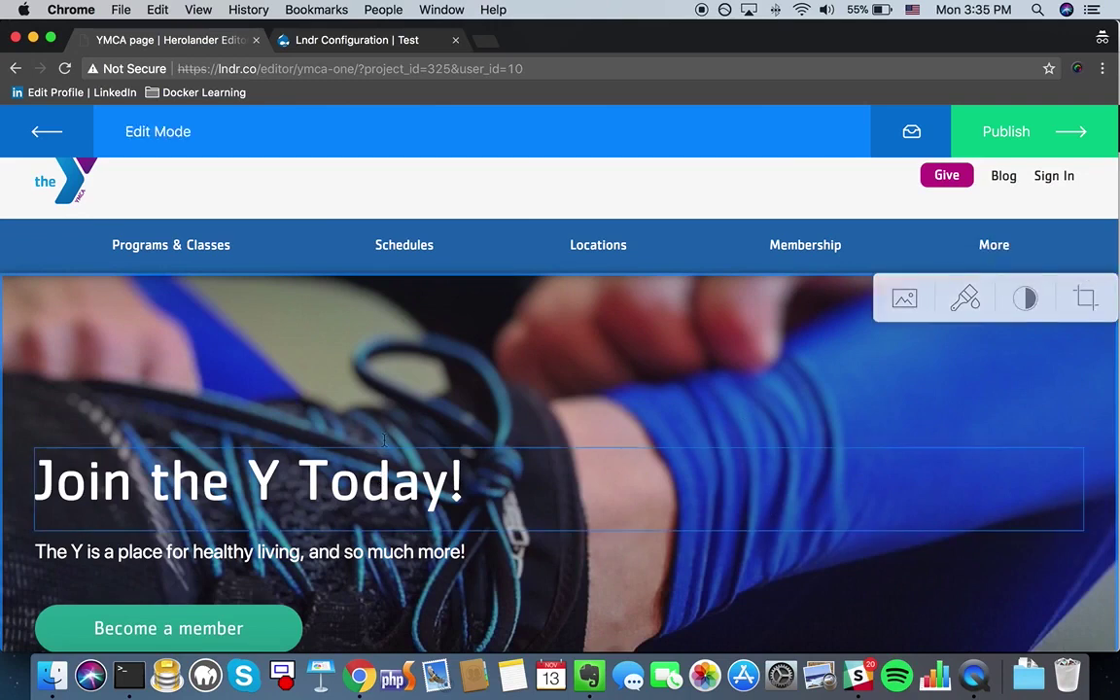
Step: Review the edited page and publish it live
scroll(389, 364, down, 3)
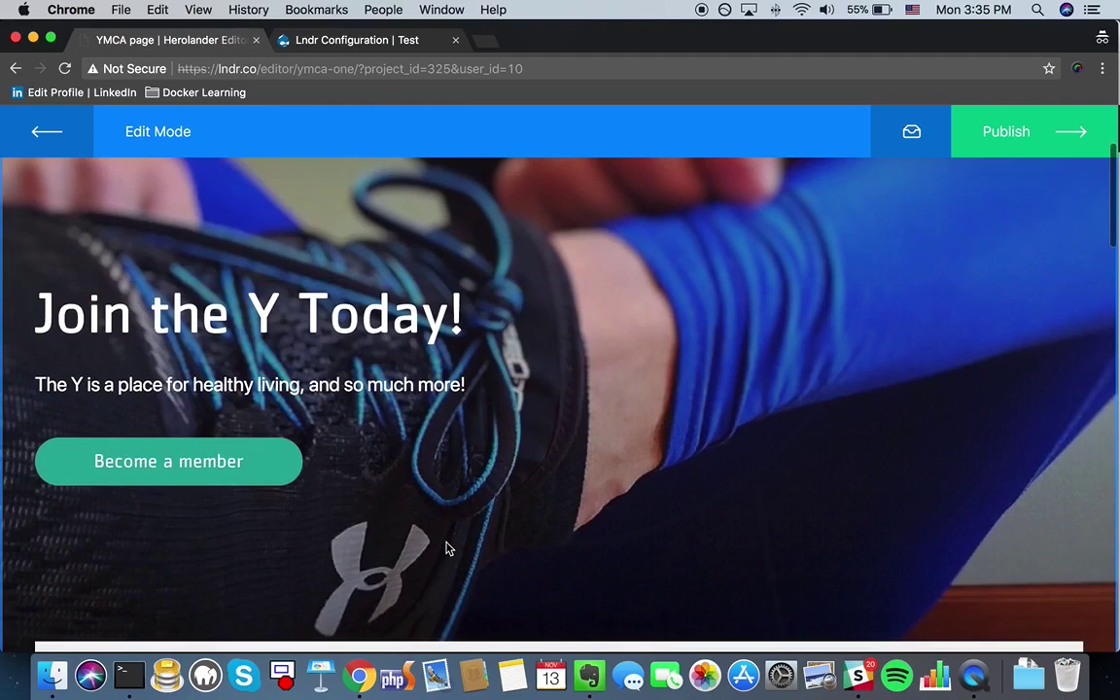
scroll(447, 548, down, 5)
scroll(445, 542, down, 3)
scroll(446, 543, up, 10)
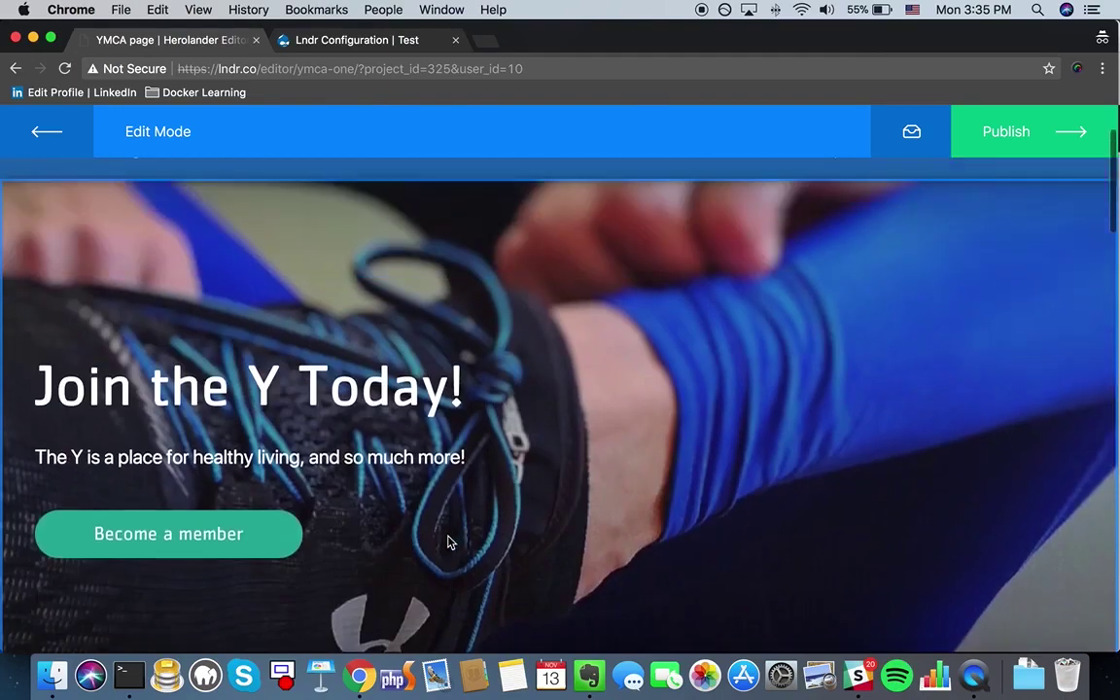
scroll(450, 542, up, 2)
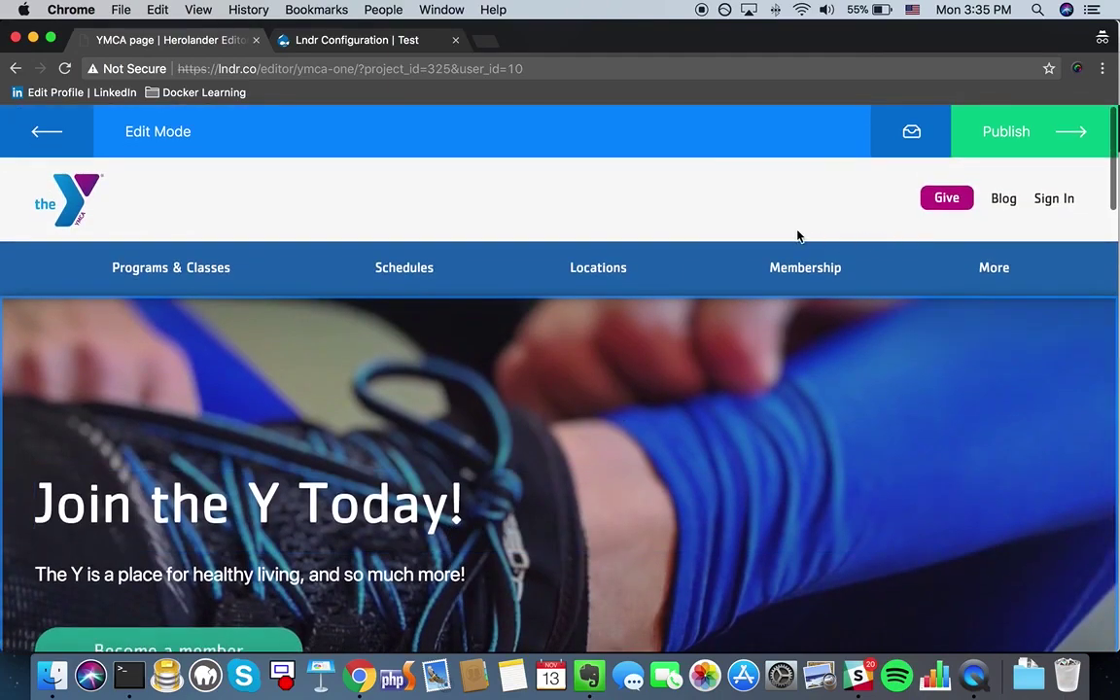
click(982, 141)
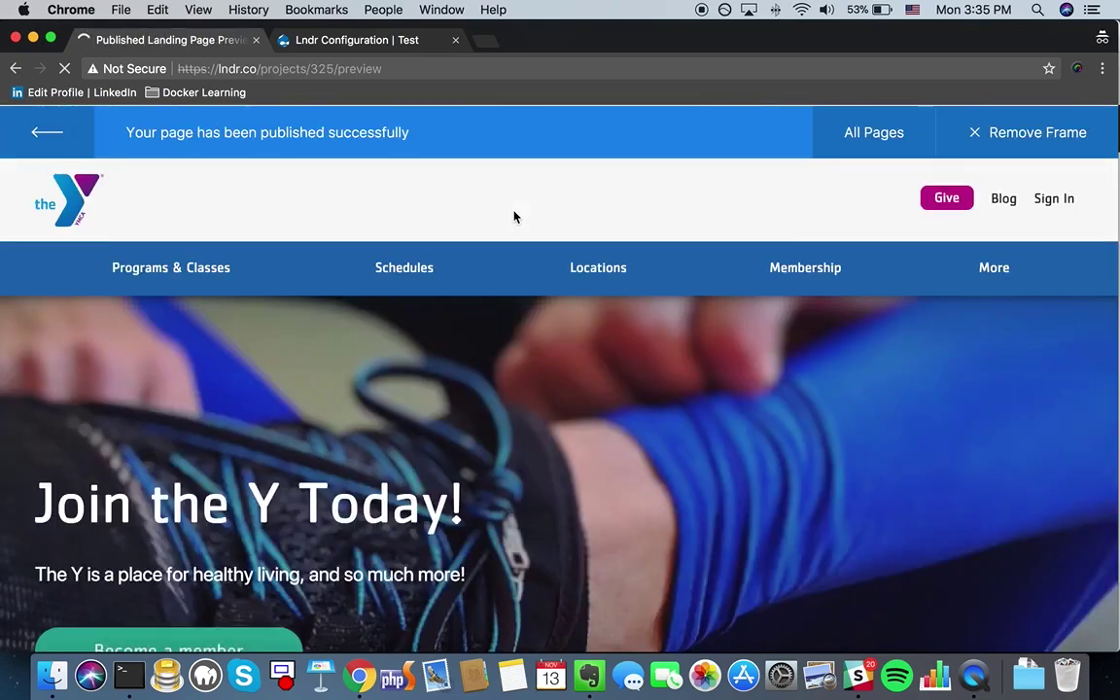
Step: Open the Ymca page's live URL from All Pages in a new tab and switch to it
click(856, 143)
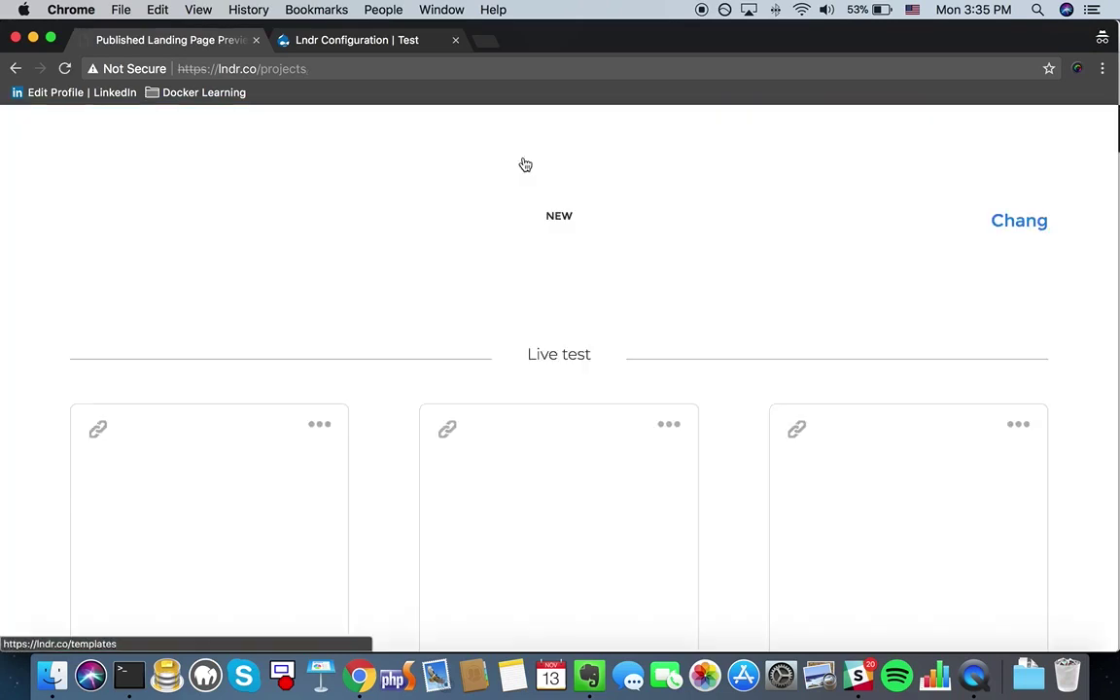
scroll(287, 294, down, 3)
scroll(287, 294, down, 1)
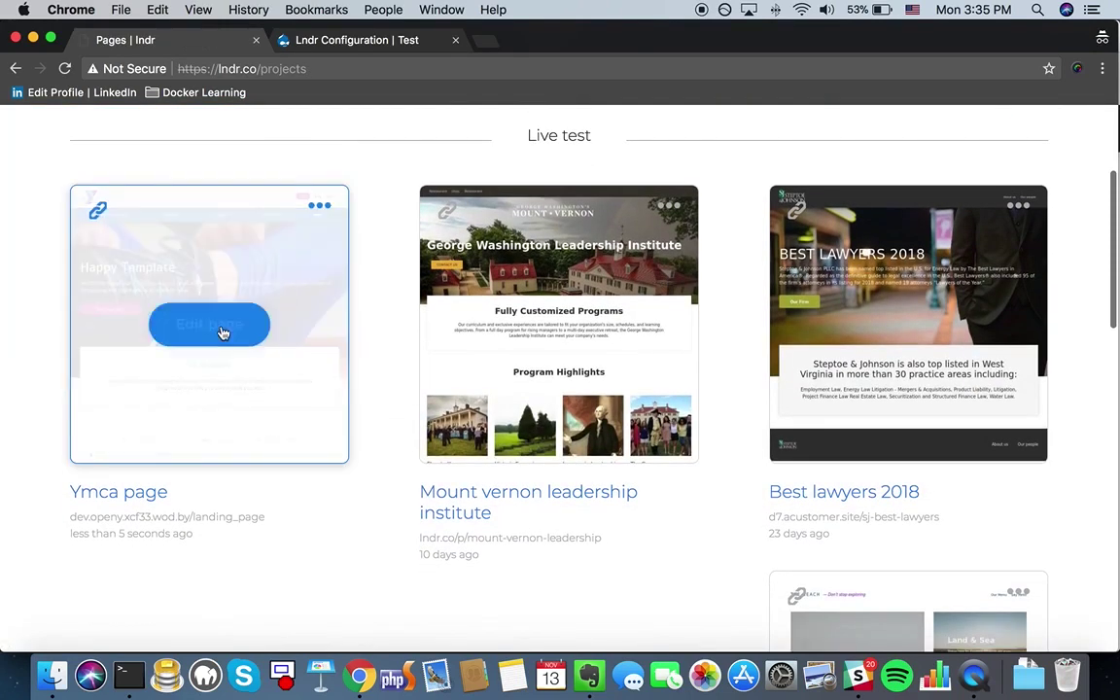
right_click(185, 527)
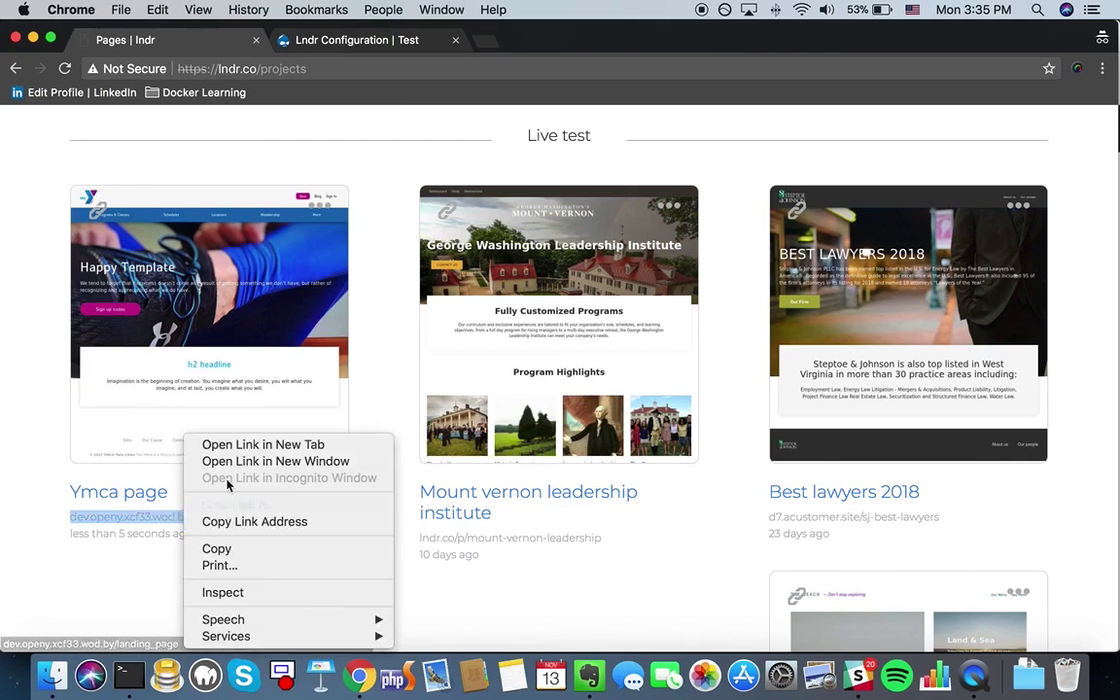
click(268, 446)
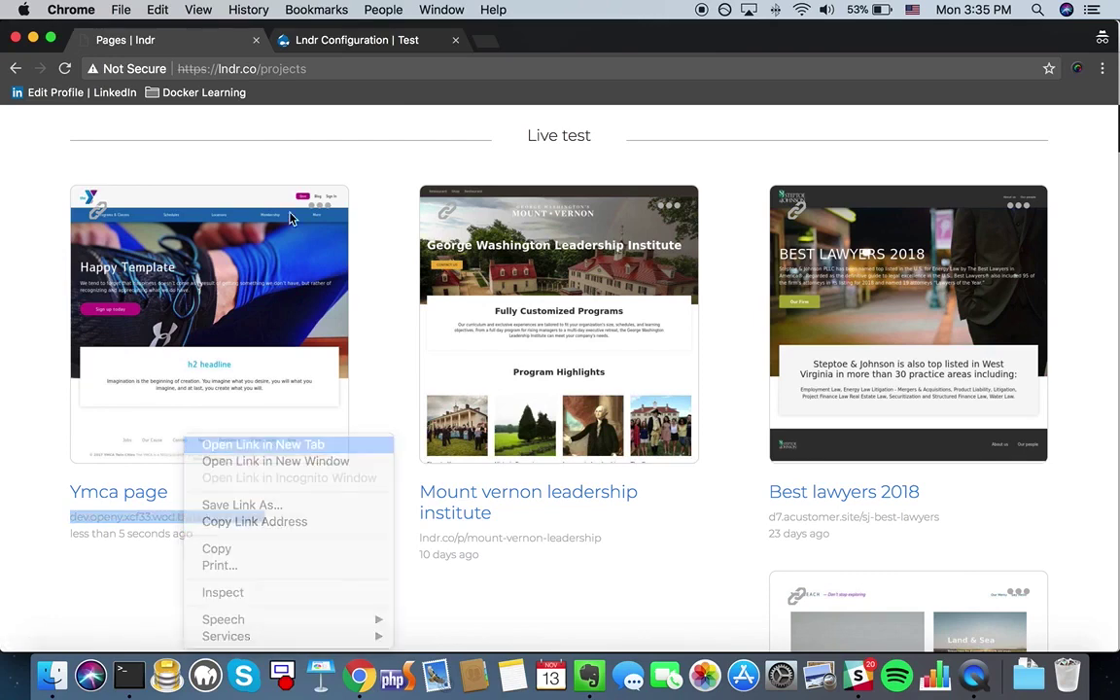
click(303, 45)
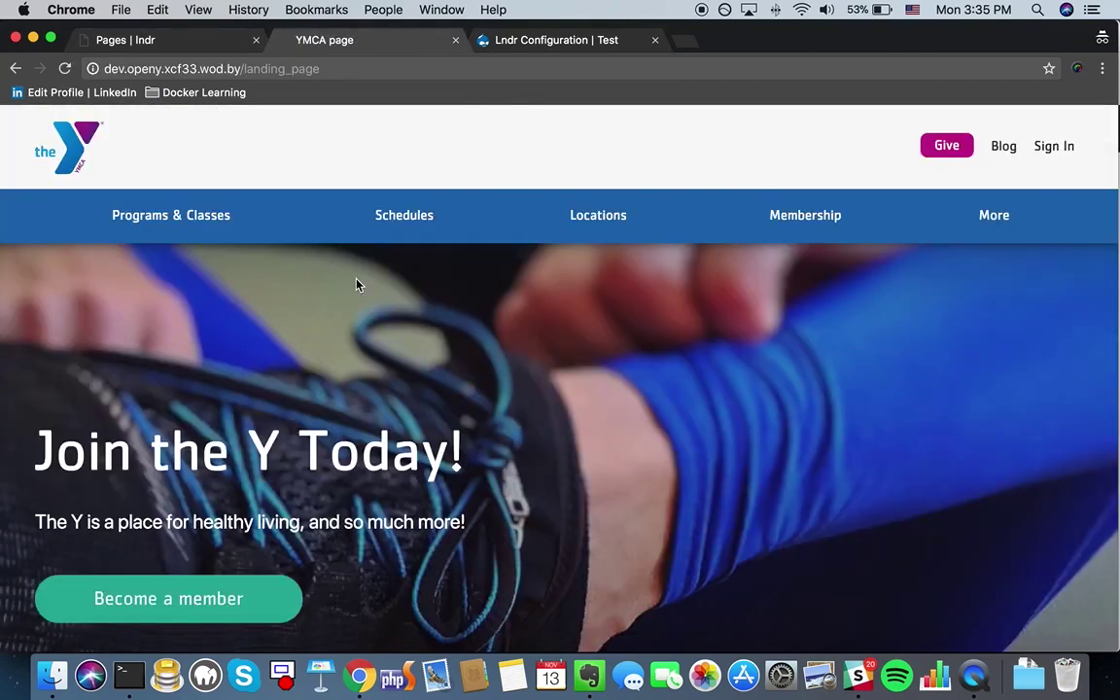
Step: Select the live landing page's full web address in the address bar
click(143, 68)
click(357, 66)
click(66, 67)
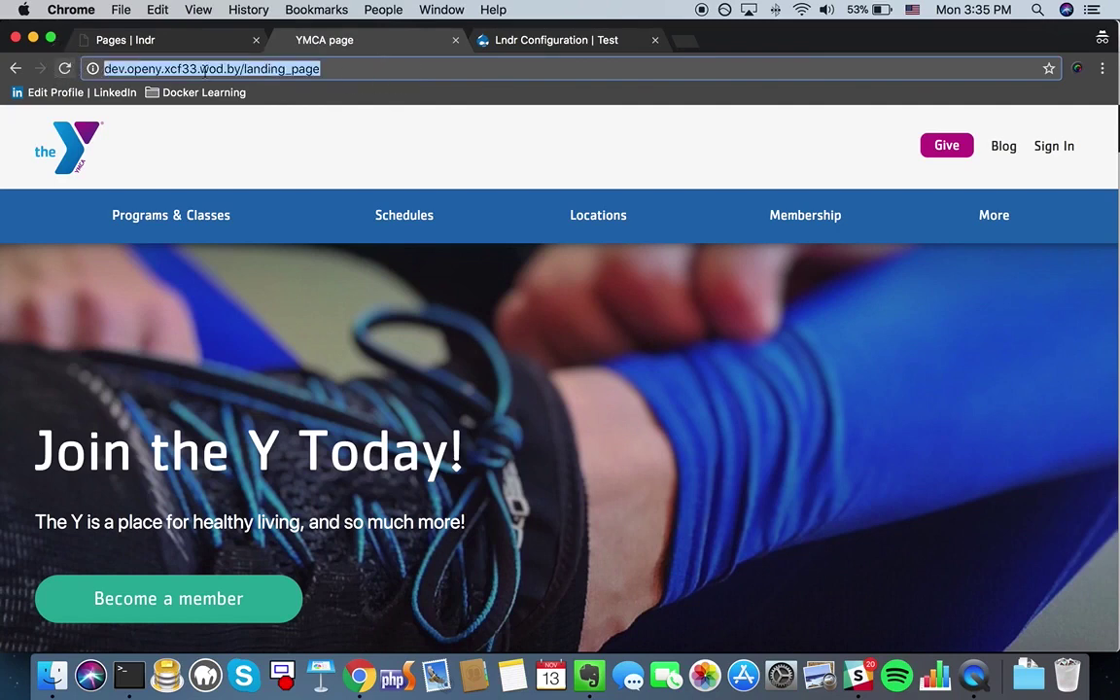